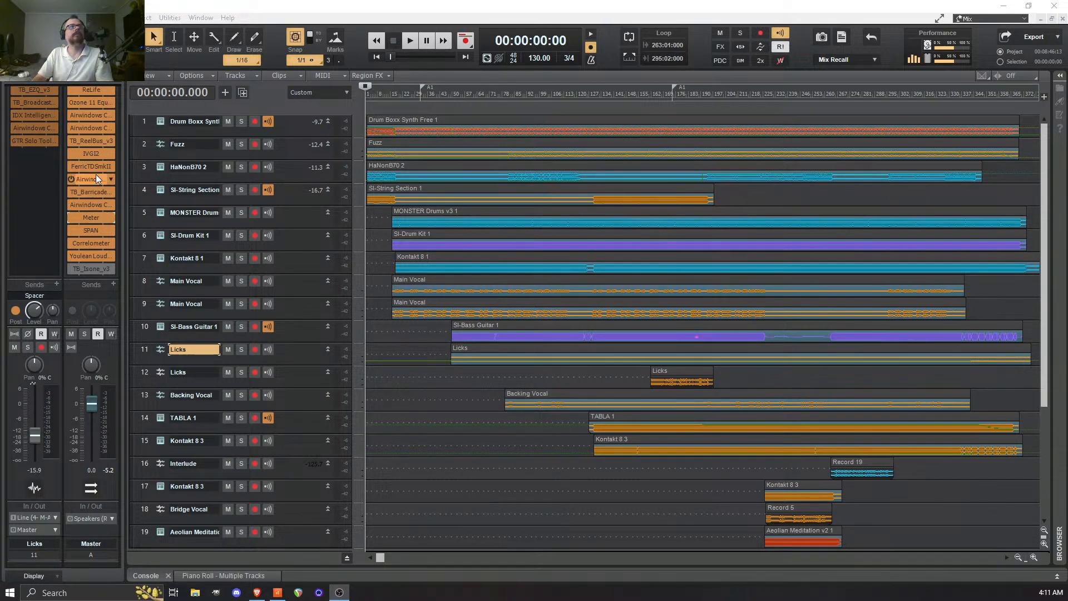
# - Open the Meter plugin on the Master bus, play the song to examine its levels, and close the plugin window
pyautogui.doubleClick(87, 217)
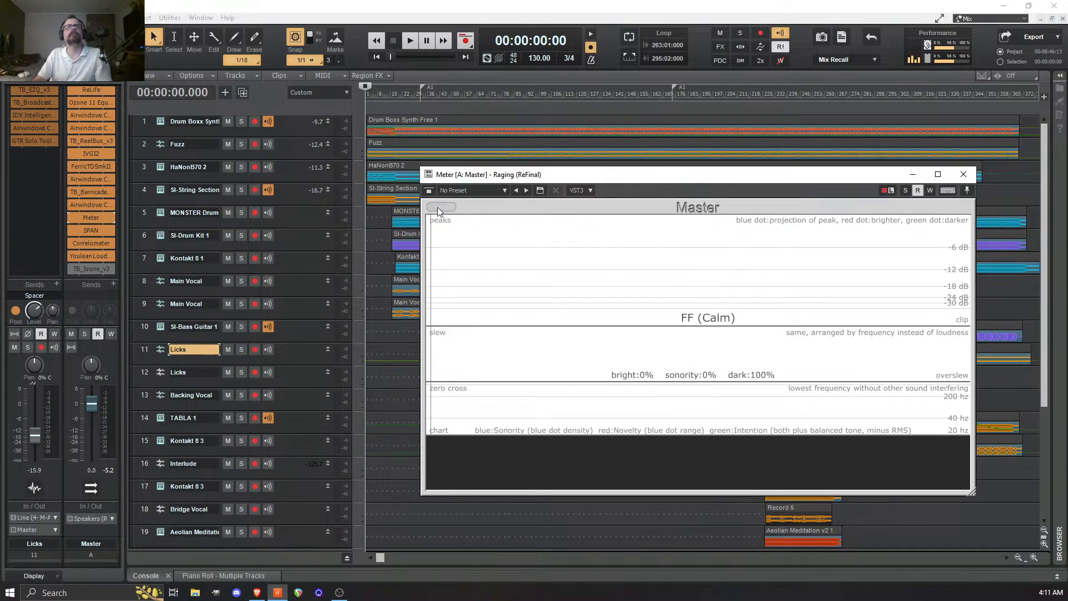
pyautogui.press('space')
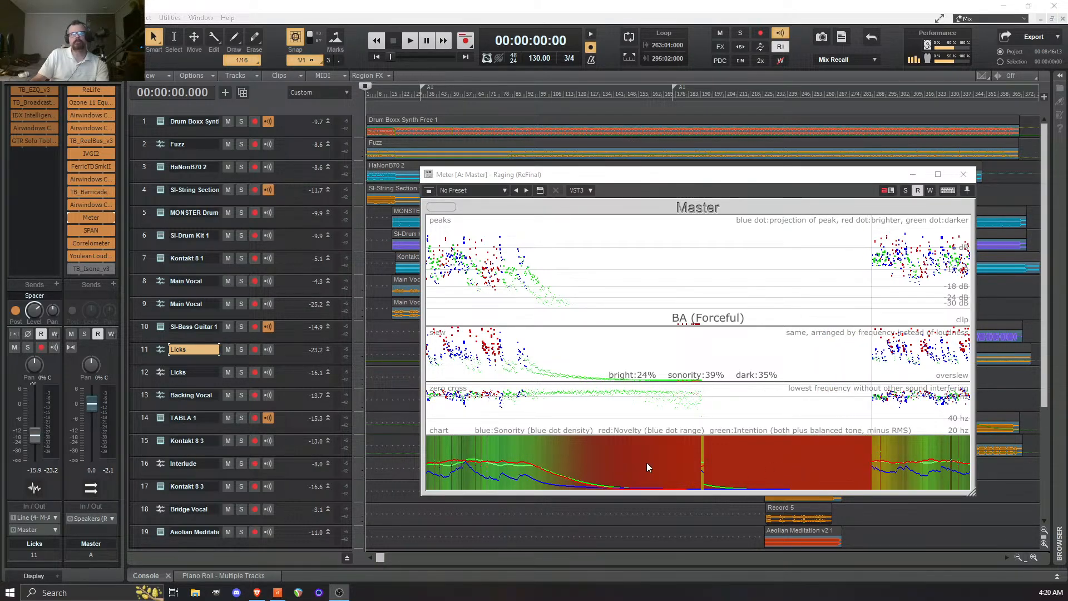
pyautogui.click(970, 175)
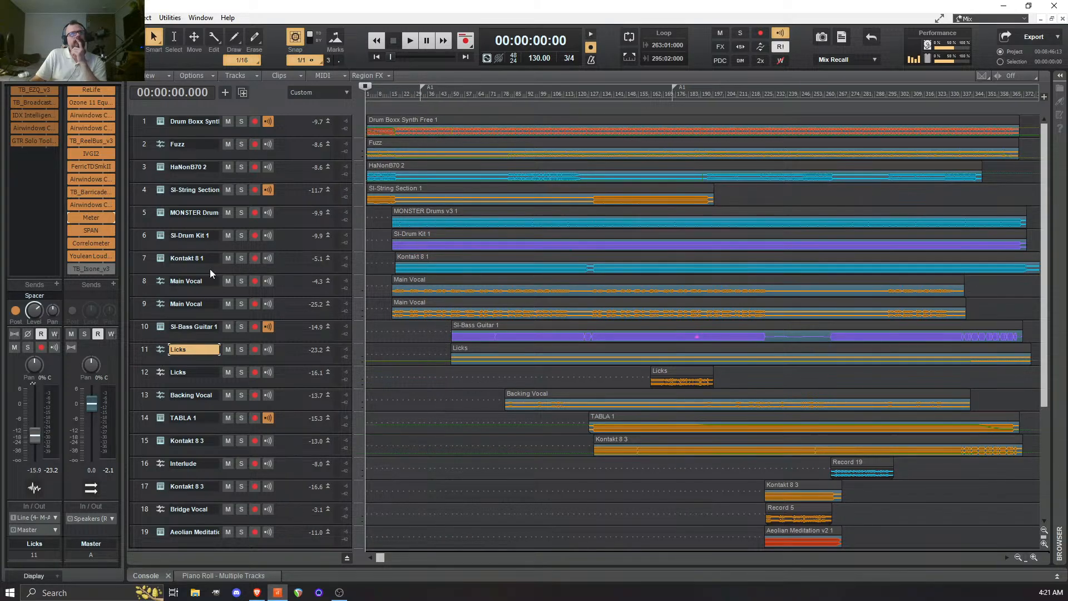
# - Open the IVGI2 plugin on the Master bus and resize its window to fit the plugin's interface
pyautogui.doubleClick(93, 155)
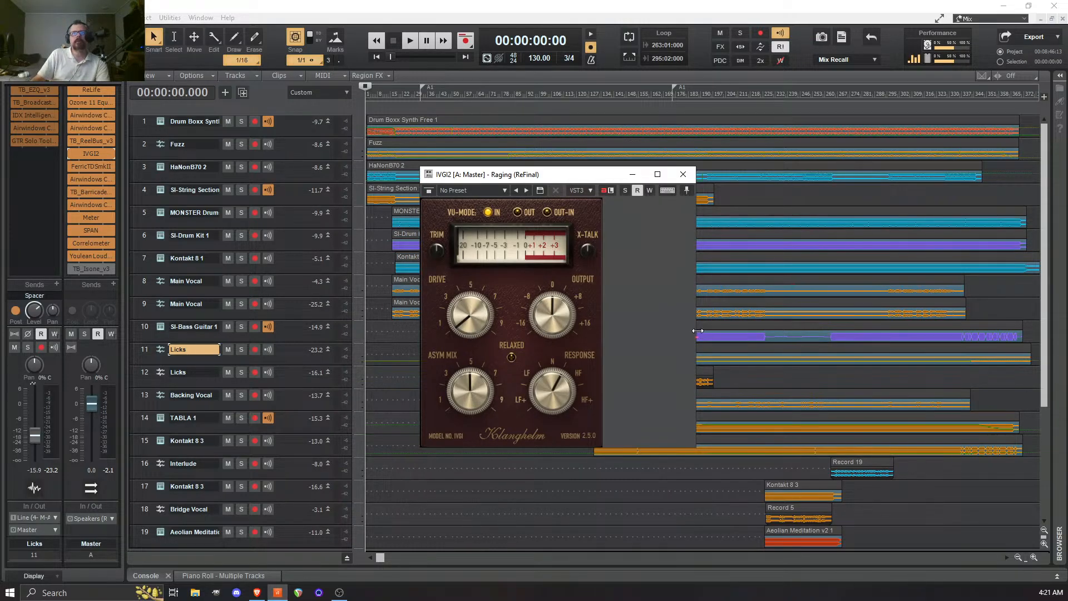
pyautogui.moveTo(698, 330); pyautogui.dragTo(606, 335)
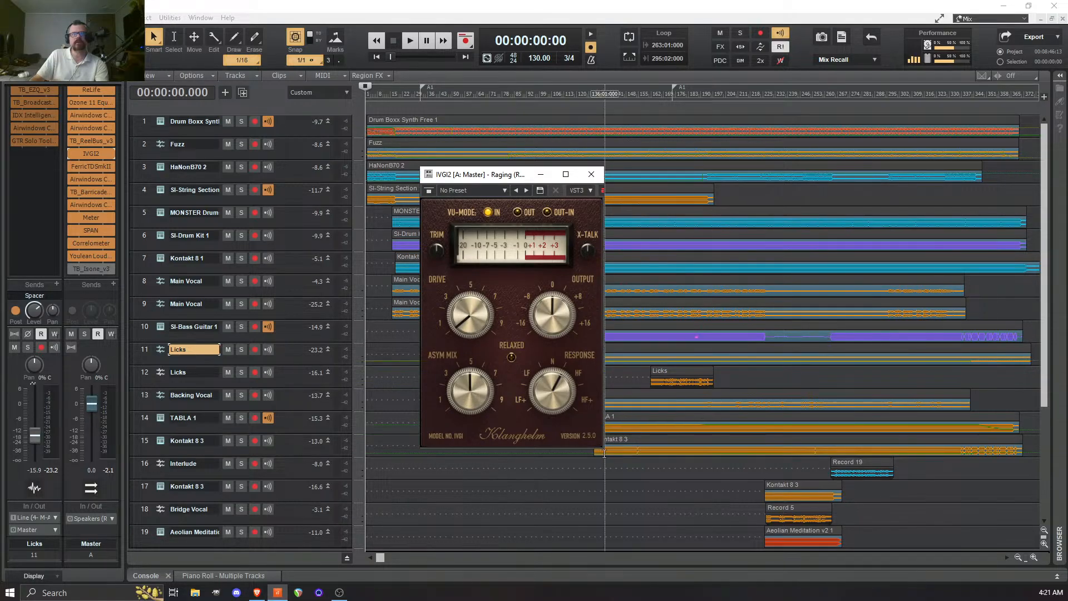
pyautogui.moveTo(601, 447)
pyautogui.mouseDown()
pyautogui.moveTo(610, 456)
pyautogui.moveTo(605, 448)
pyautogui.mouseUp()
pyautogui.moveTo(604, 441); pyautogui.dragTo(603, 441)
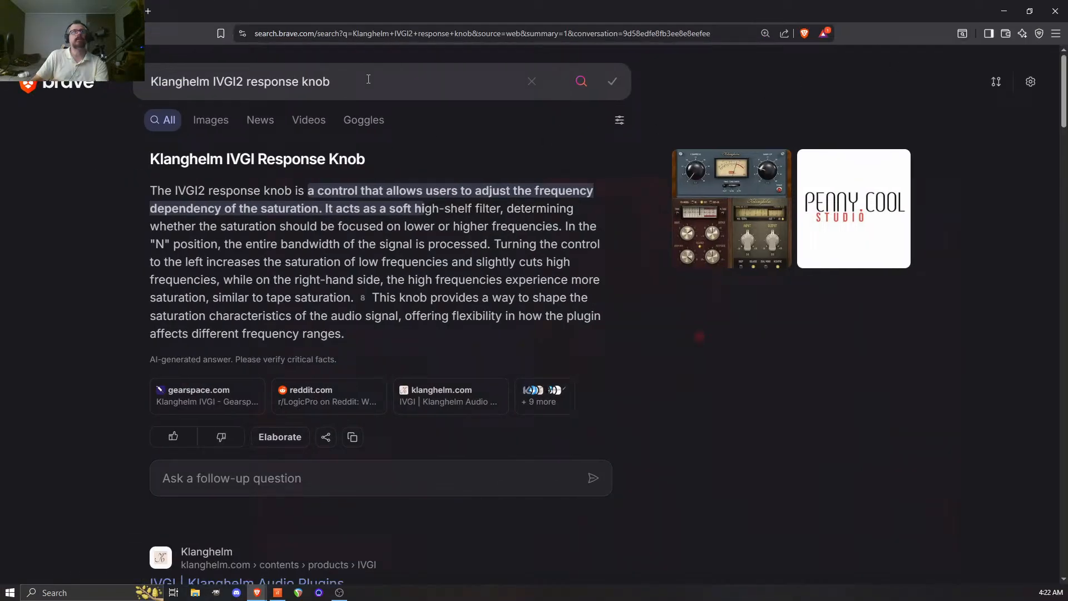
# - In the Brave browser, search for Klanghelm IVGI2, read the AI answer's sentence on RELAXED mode, and return to the DAW
pyautogui.moveTo(369, 79); pyautogui.dragTo(242, 91)
pyautogui.press('BackSpace')
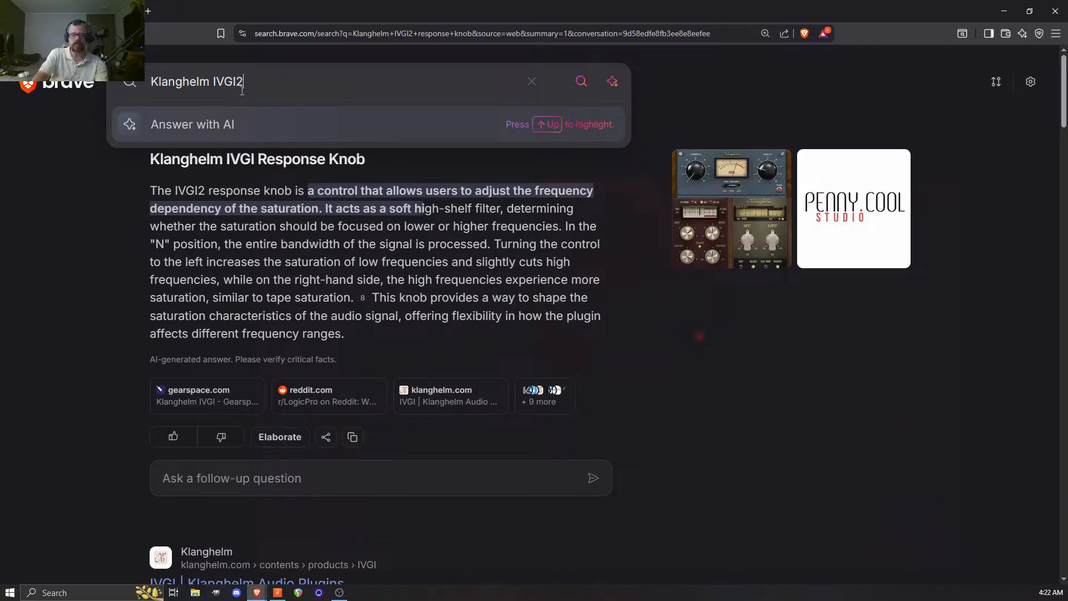
pyautogui.press('Return')
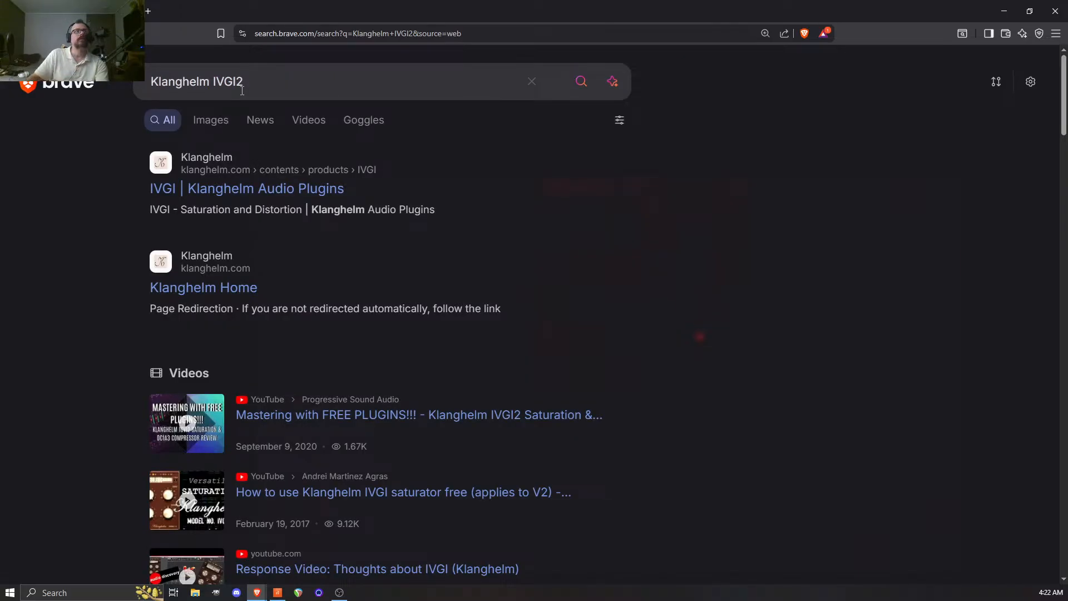
pyautogui.click(609, 82)
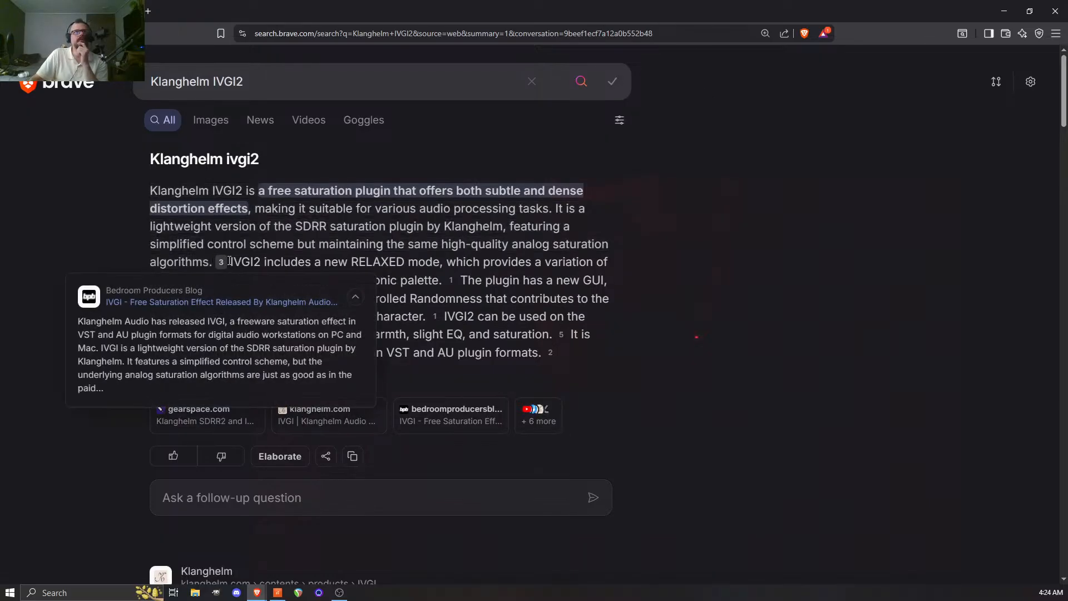
pyautogui.moveTo(232, 262); pyautogui.dragTo(469, 262)
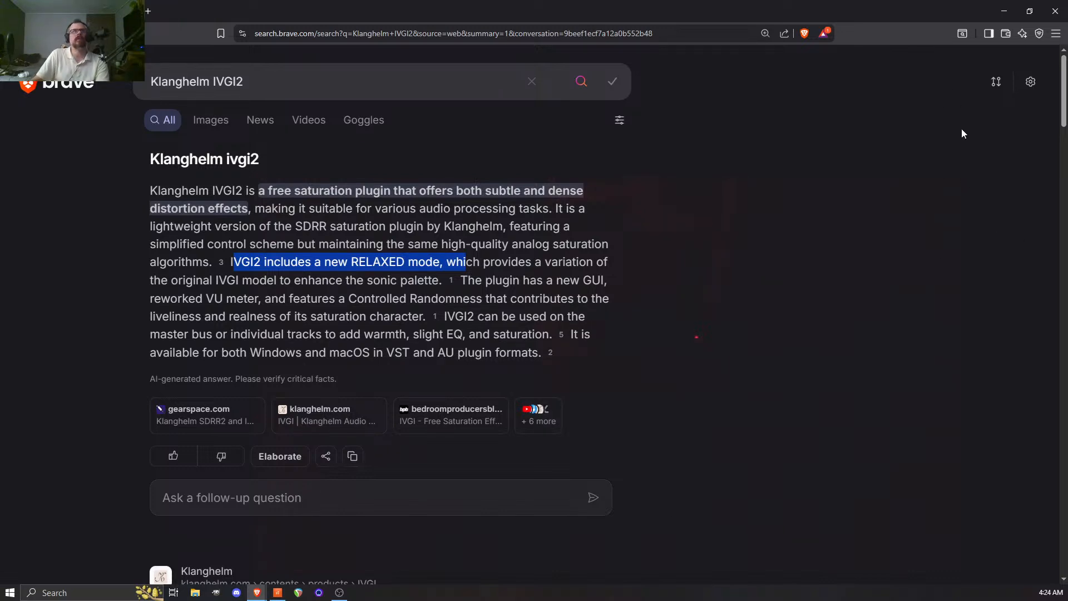
pyautogui.click(1001, 11)
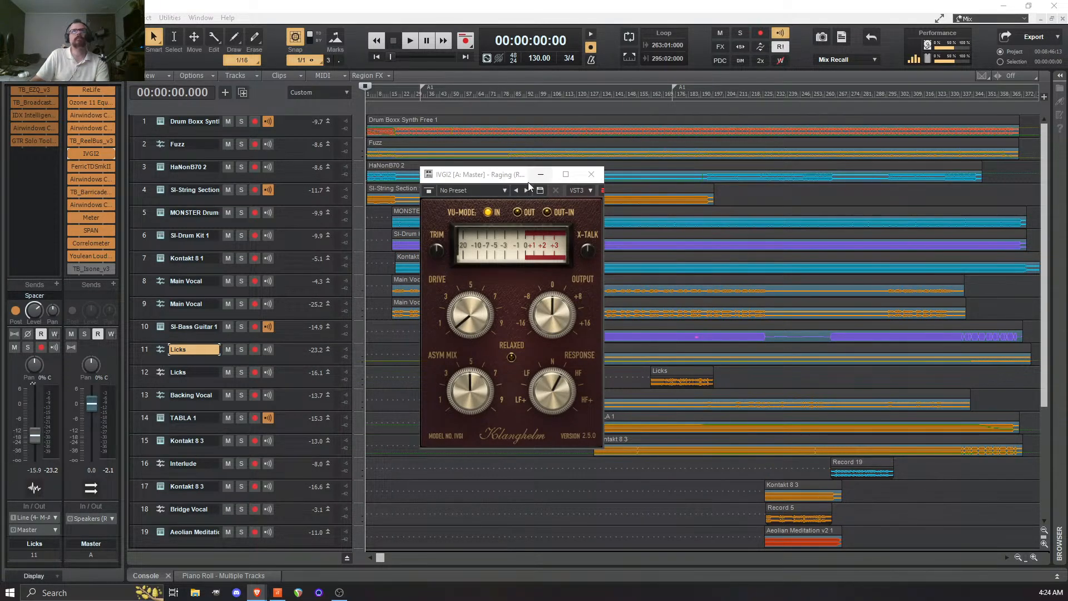
# - Move the IVGI2 window aside, play the song, and repeatedly bypass and re-enable IVGI2 on the Master bus to compare the sound
pyautogui.moveTo(513, 177); pyautogui.dragTo(665, 175)
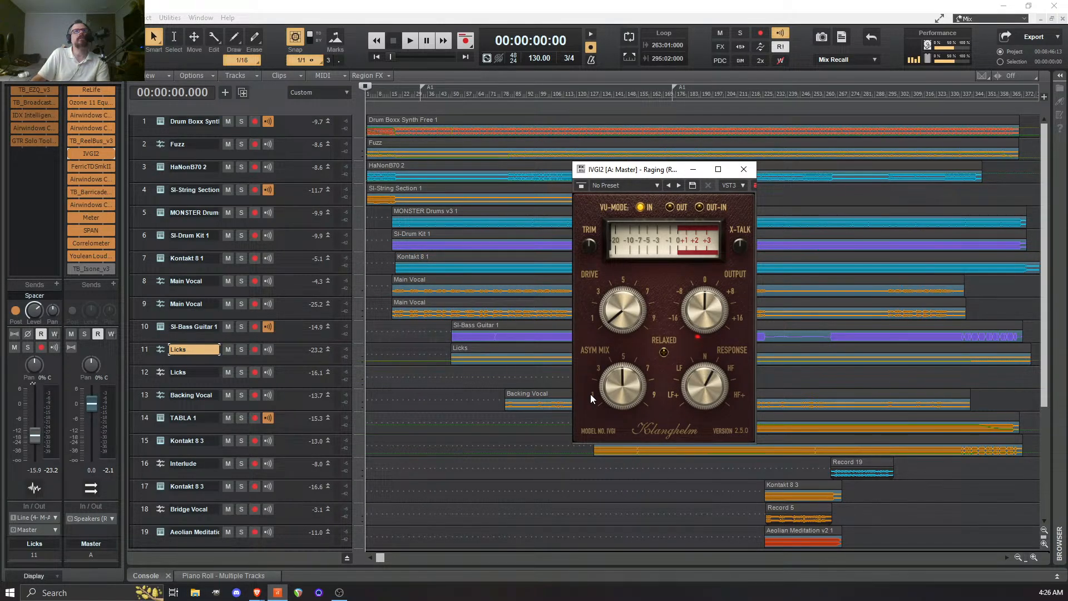
pyautogui.press('space')
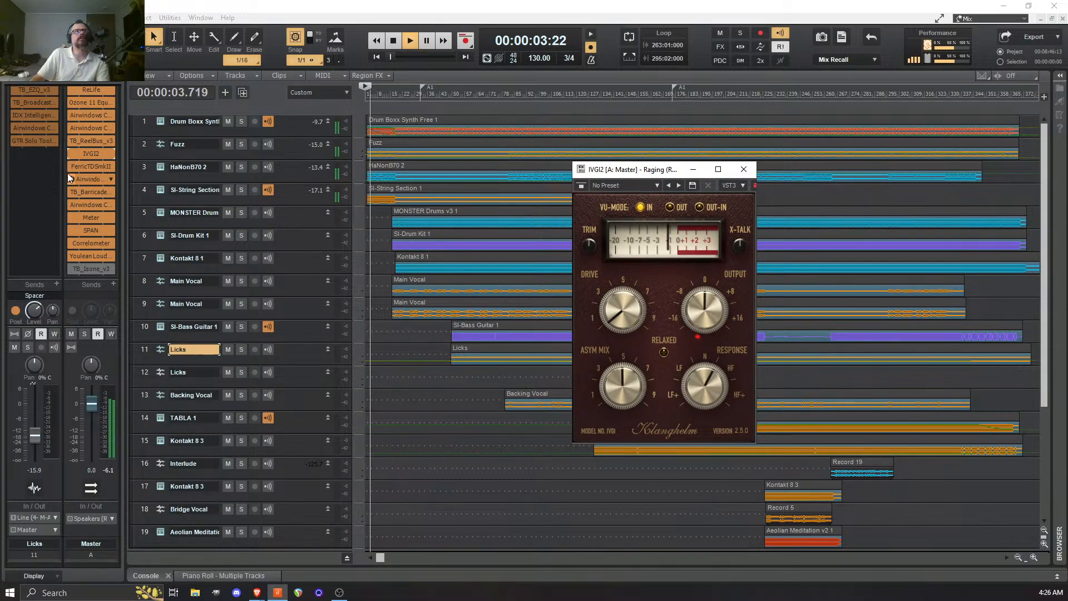
pyautogui.click(72, 153)
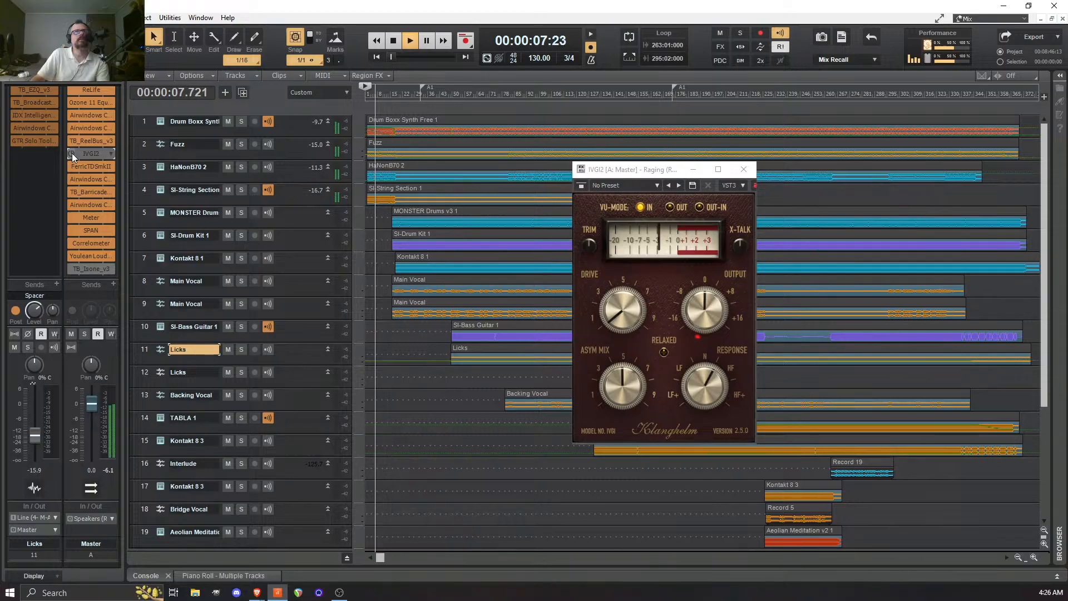
pyautogui.click(72, 153)
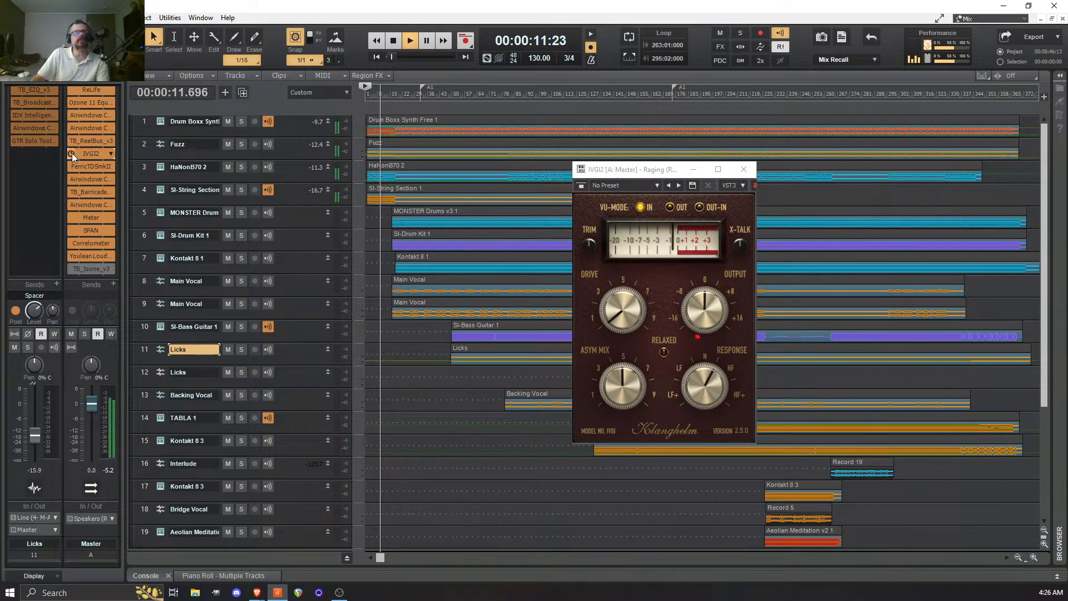
pyautogui.click(72, 152)
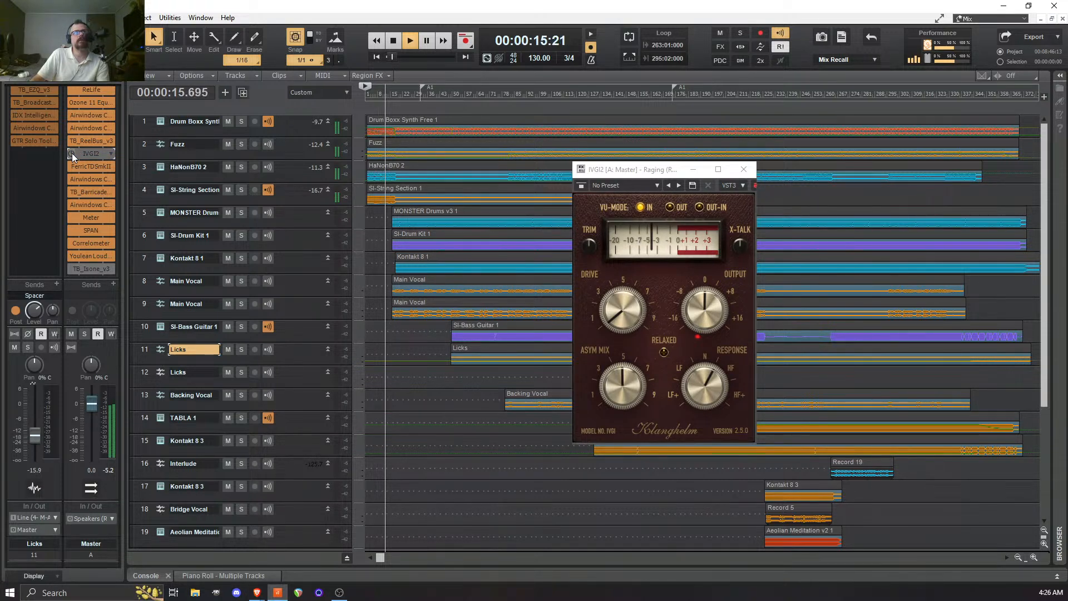
pyautogui.click(71, 153)
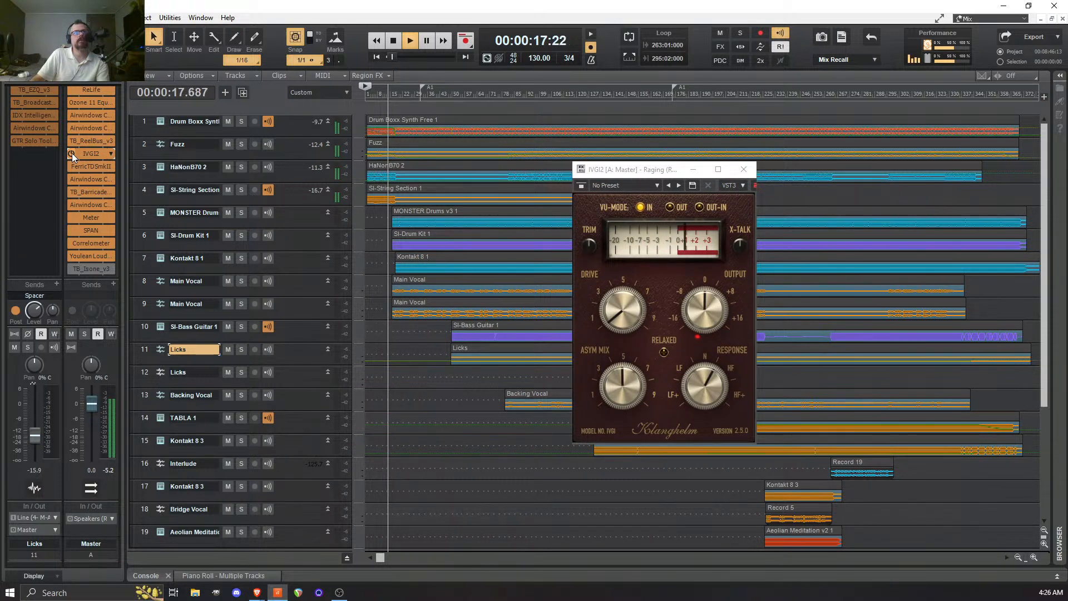
pyautogui.click(72, 152)
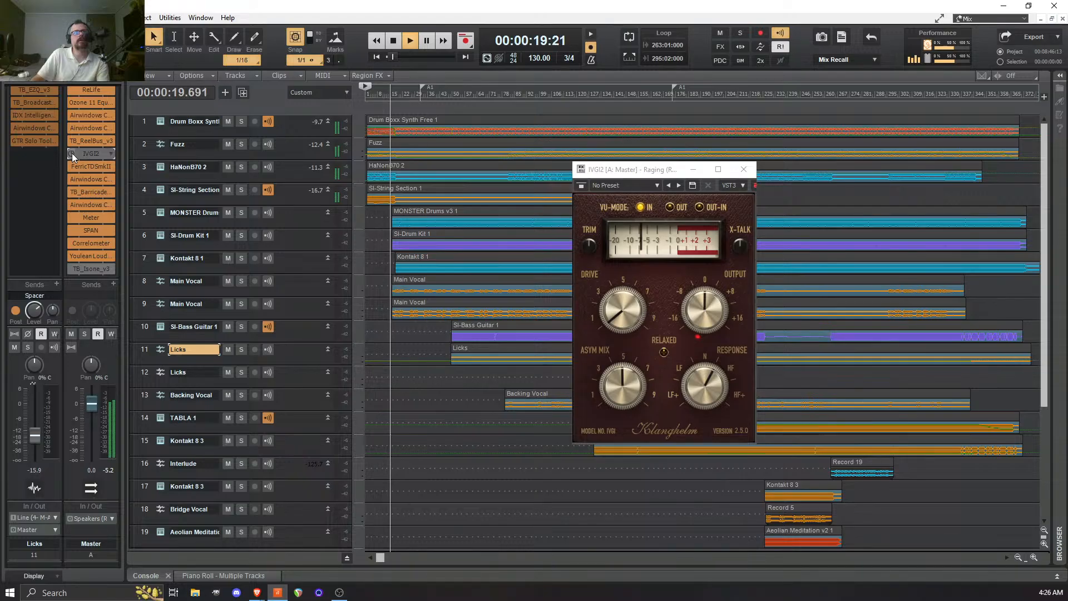
pyautogui.click(71, 152)
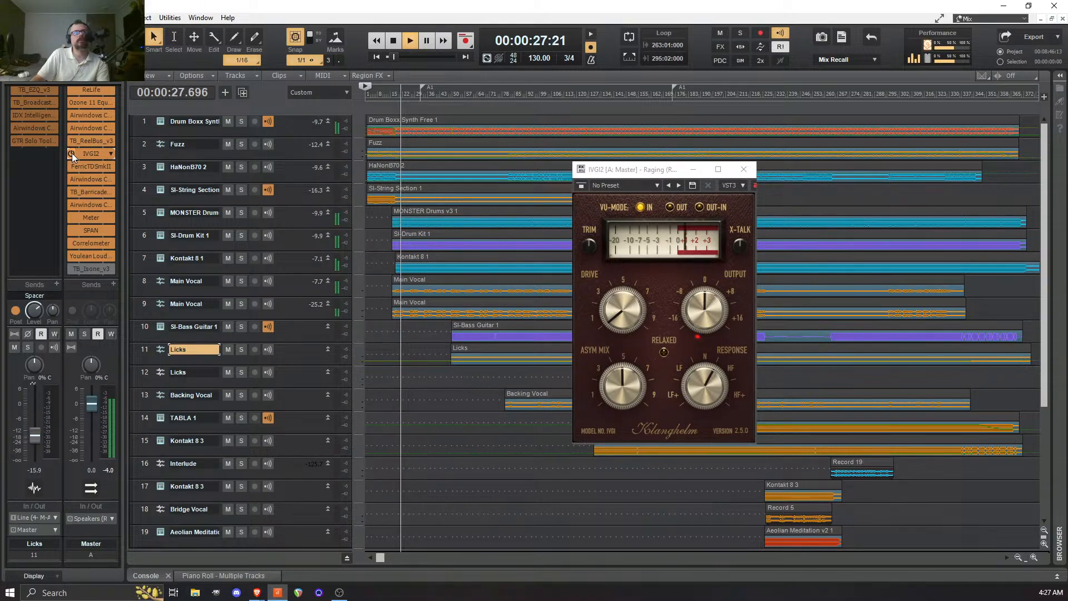
pyautogui.click(71, 153)
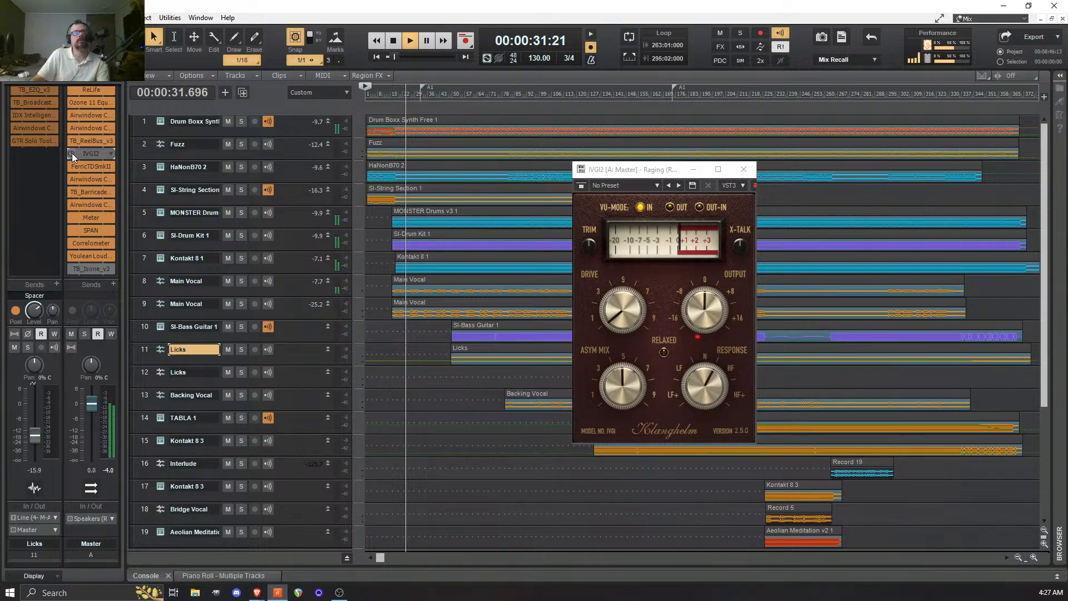
pyautogui.click(72, 153)
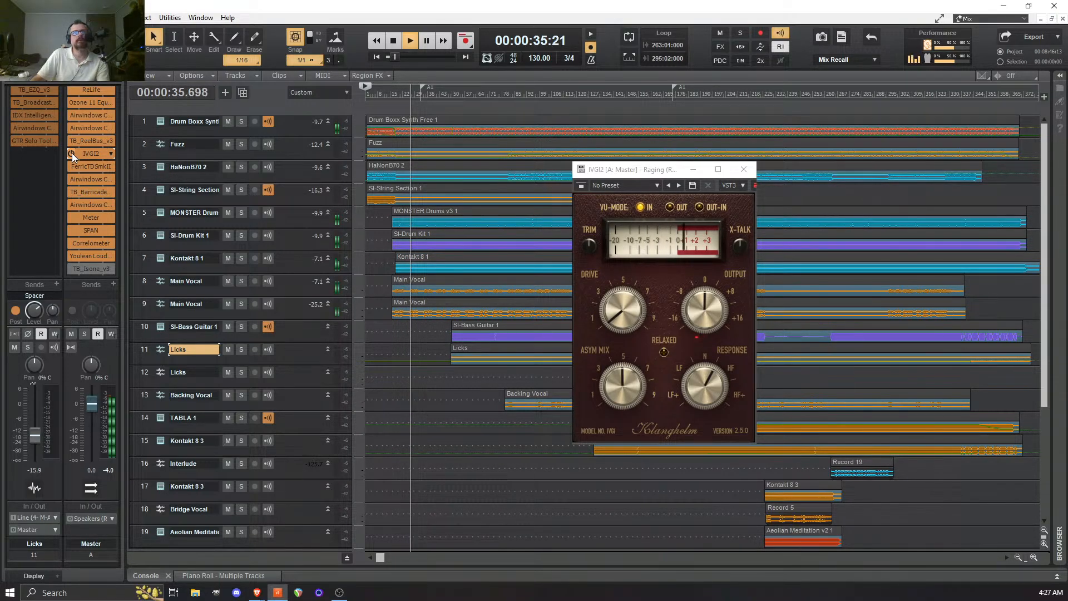
# - Sweep IVGI2's Response control between LF+ and HF+ during playback and return it between N and HF
pyautogui.moveTo(700, 394); pyautogui.dragTo(707, 509)
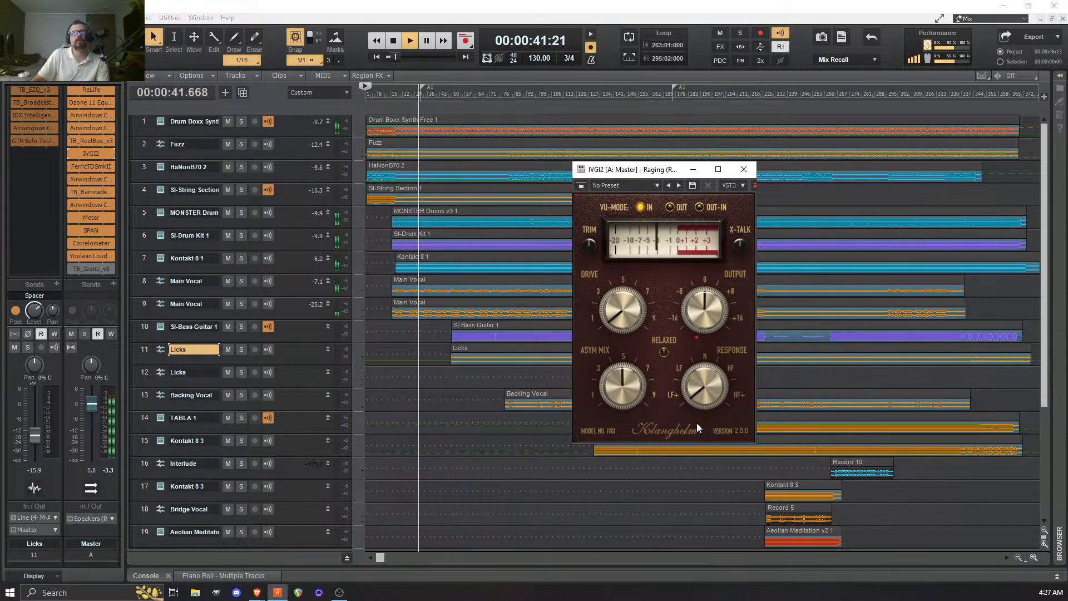
pyautogui.moveTo(697, 399); pyautogui.dragTo(674, 265)
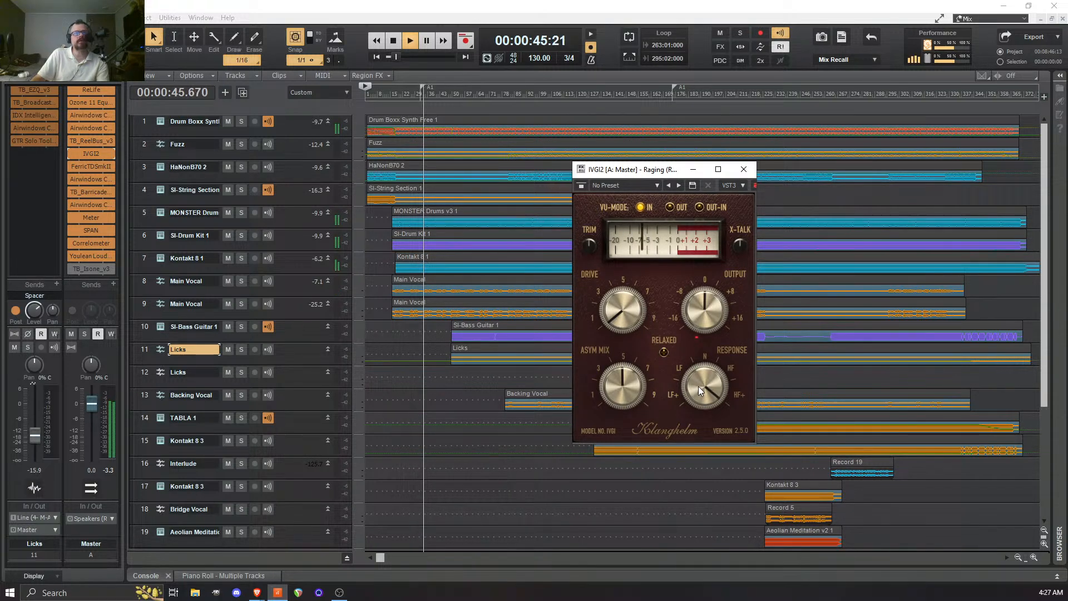
pyautogui.moveTo(698, 386); pyautogui.dragTo(700, 458)
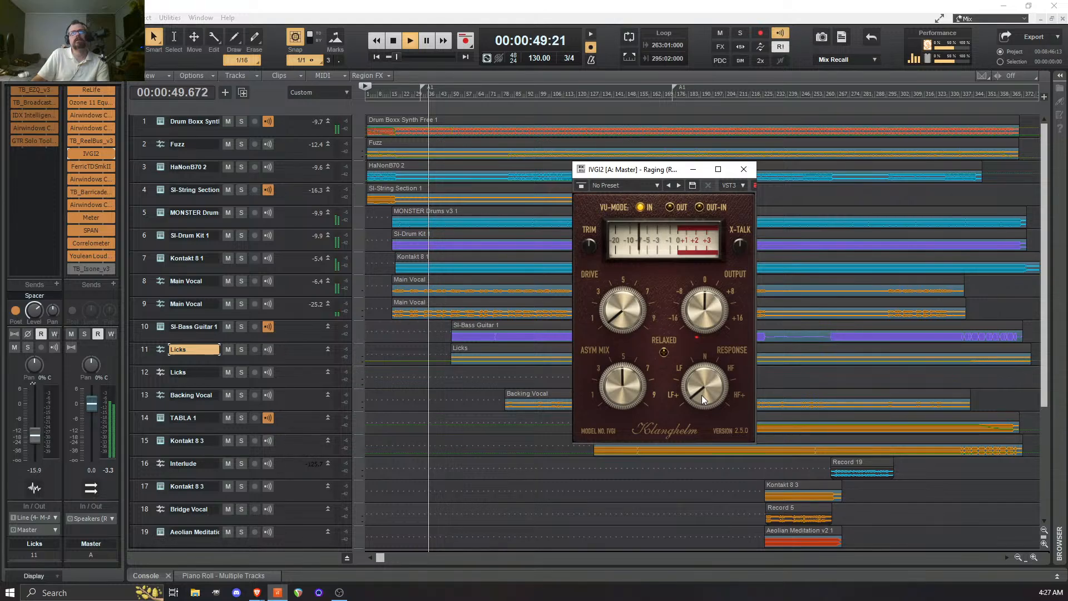
pyautogui.moveTo(702, 395); pyautogui.dragTo(688, 295)
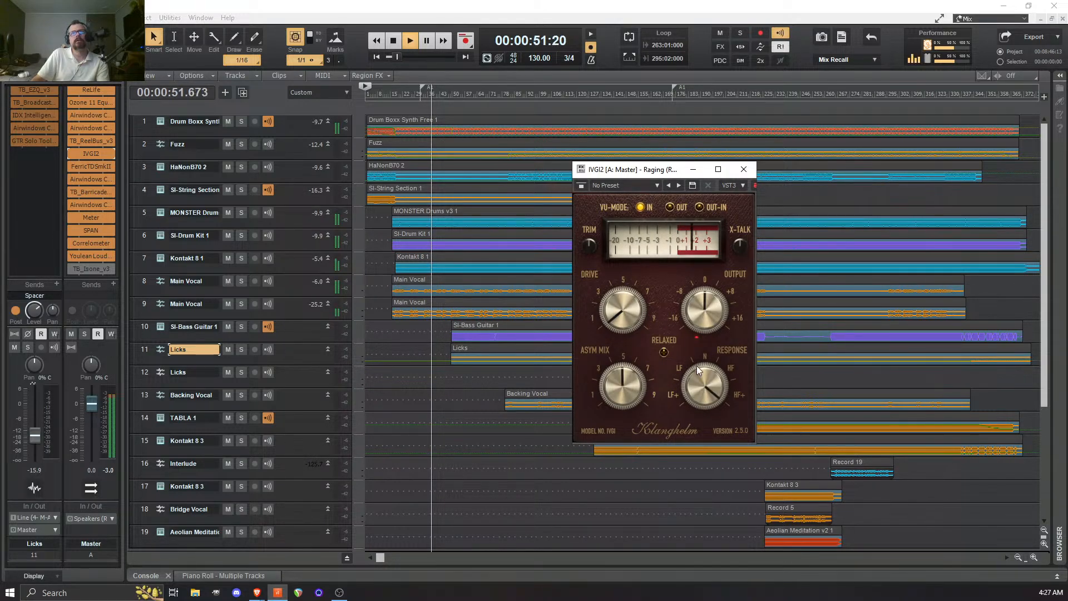
pyautogui.moveTo(702, 381); pyautogui.dragTo(699, 410)
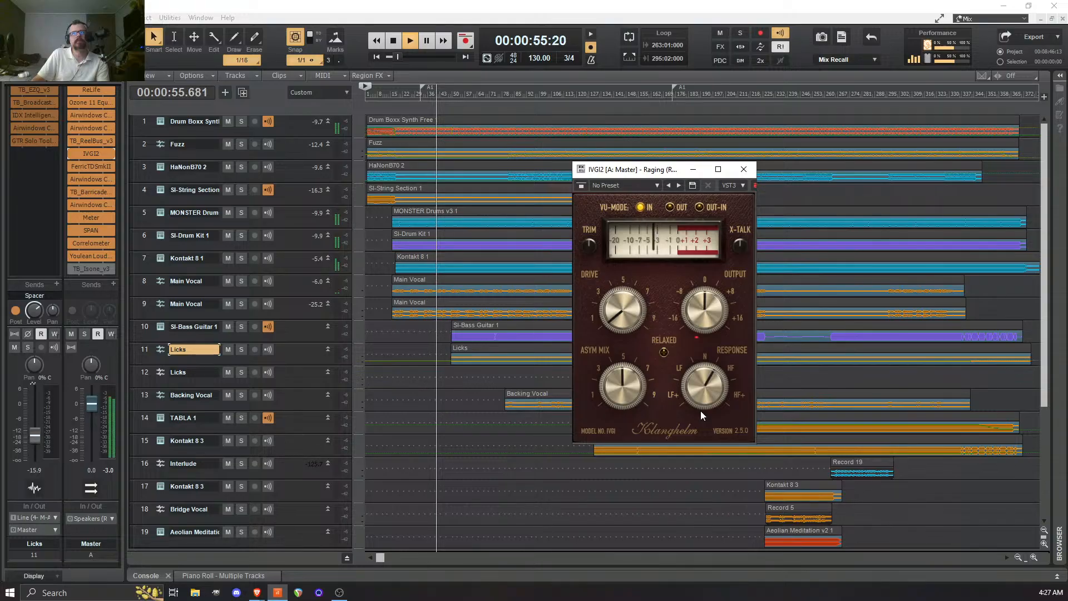
# - Sweep IVGI2's Asym Mix between 1 and 9 during playback and leave it at about 7
pyautogui.moveTo(619, 398)
pyautogui.mouseDown()
pyautogui.moveTo(612, 352)
pyautogui.moveTo(619, 388)
pyautogui.mouseUp()
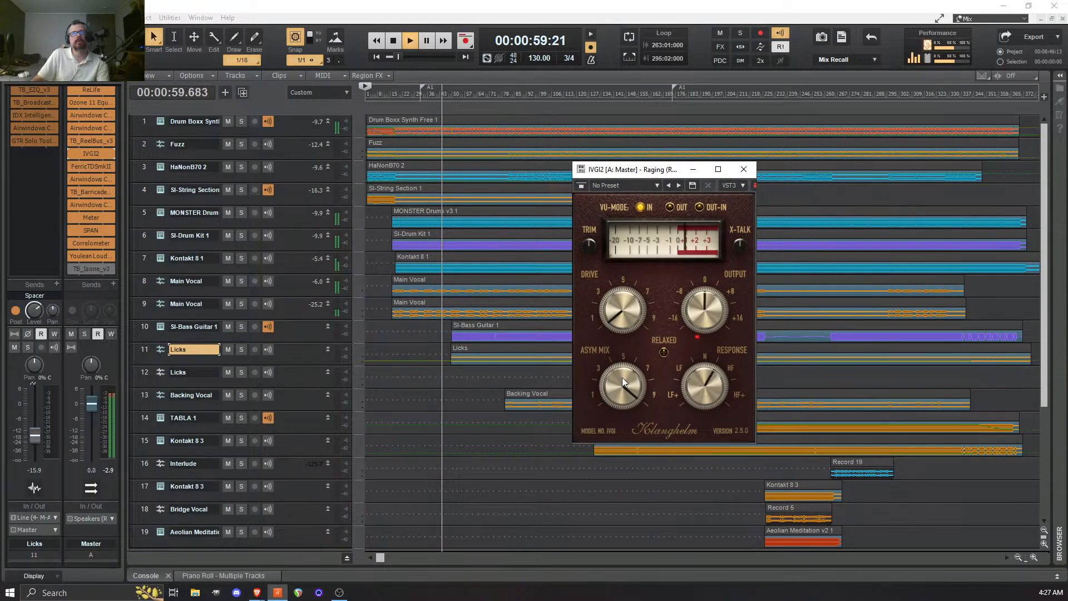
pyautogui.moveTo(621, 377); pyautogui.dragTo(616, 462)
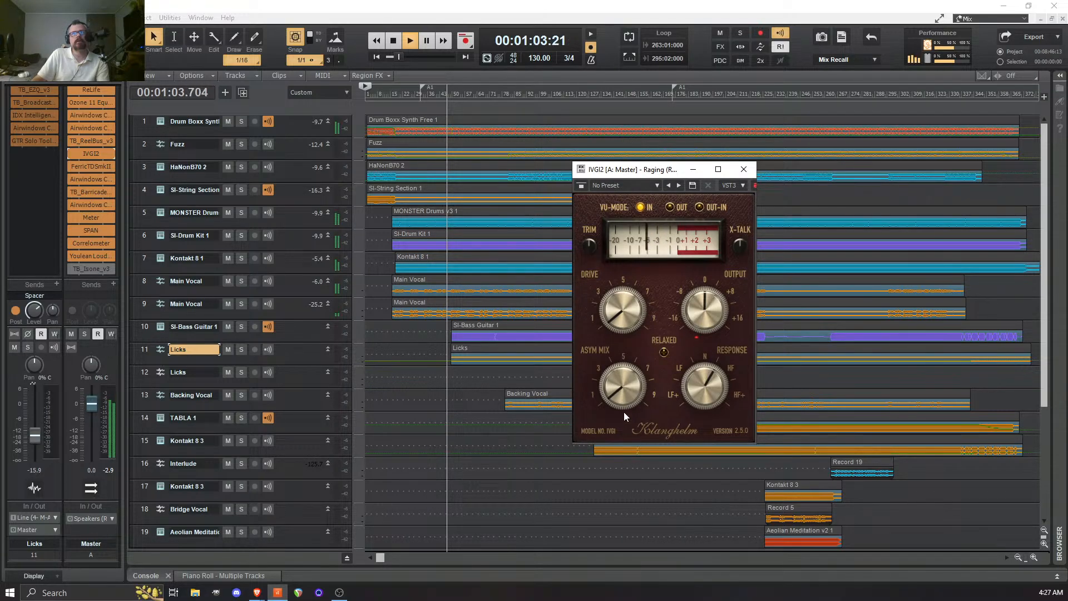
pyautogui.moveTo(622, 402); pyautogui.dragTo(612, 291)
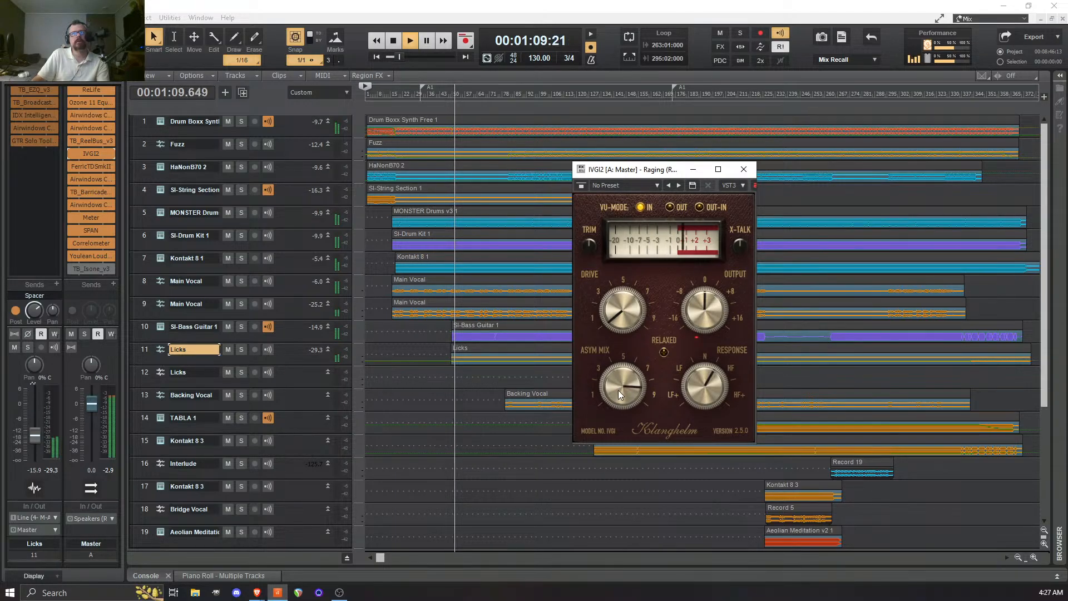
pyautogui.moveTo(618, 390); pyautogui.dragTo(619, 471)
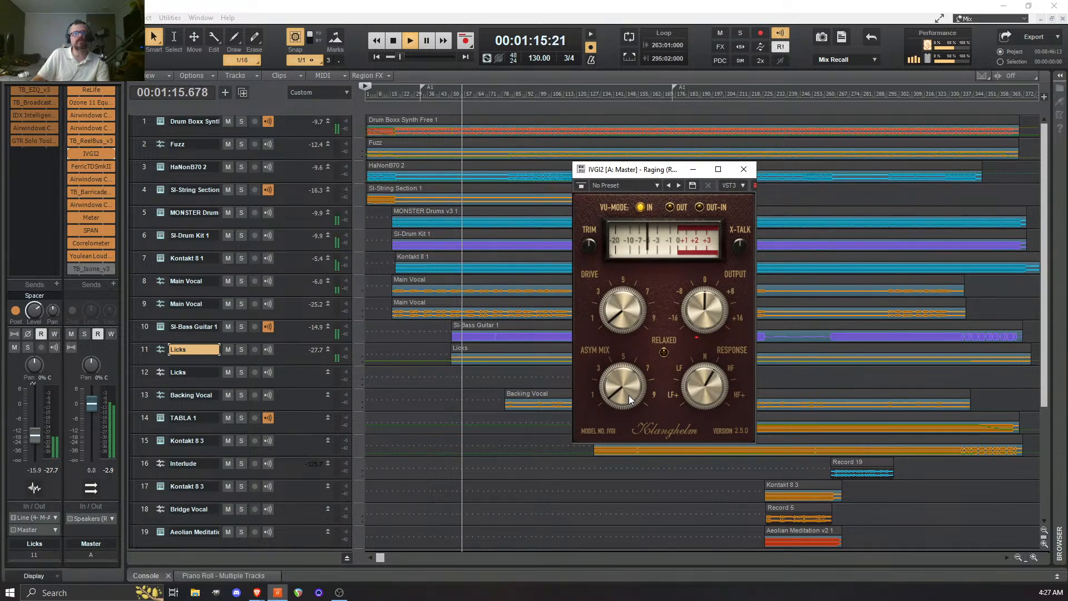
pyautogui.moveTo(626, 381); pyautogui.dragTo(616, 314)
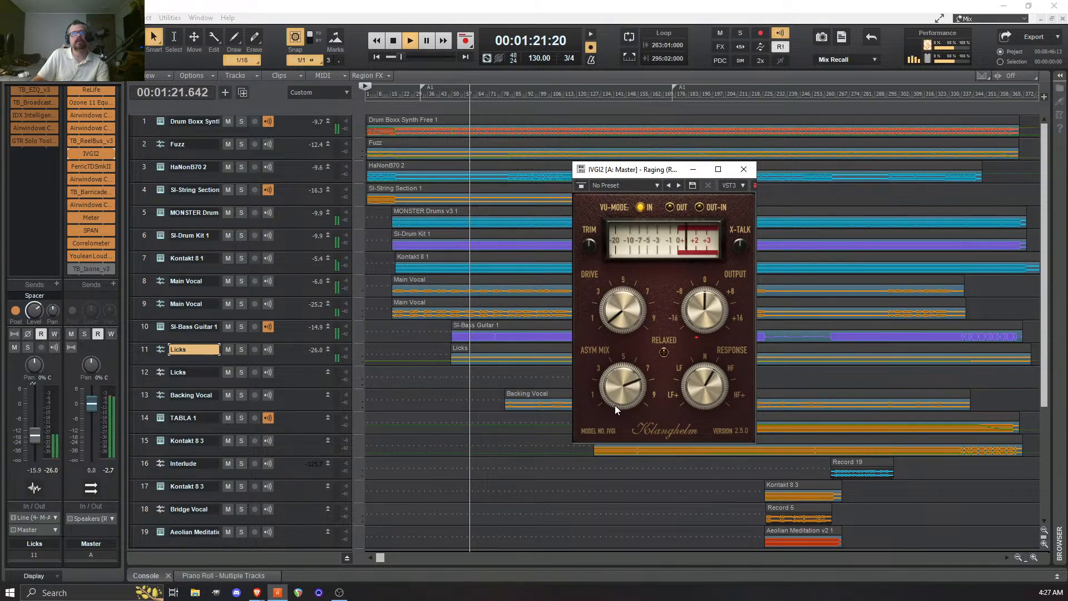
pyautogui.moveTo(615, 405); pyautogui.dragTo(619, 494)
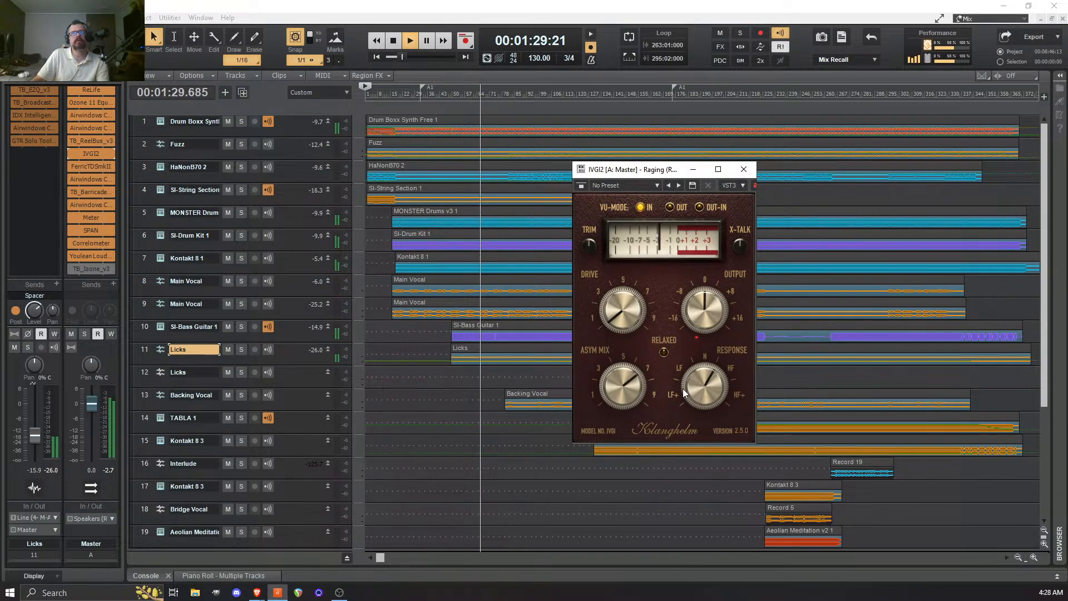
# - Audition IVGI2's Relaxed mode on and off, leave it off, and set both Drive and Asym Mix to about 1
pyautogui.click(663, 353)
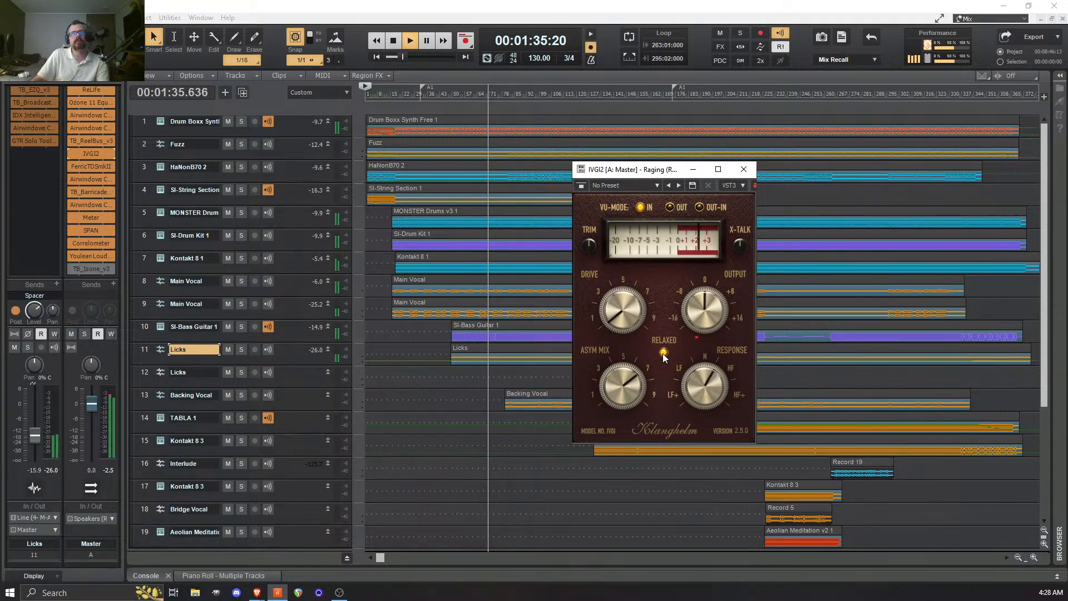
pyautogui.click(663, 352)
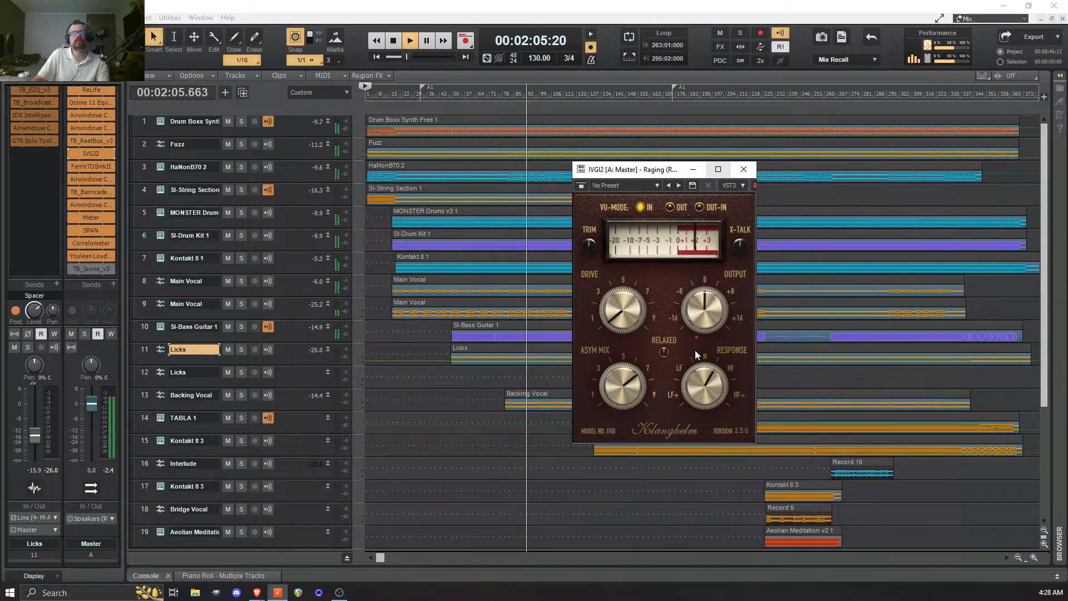
pyautogui.moveTo(616, 318)
pyautogui.mouseDown()
pyautogui.moveTo(612, 254)
pyautogui.moveTo(615, 326)
pyautogui.mouseUp()
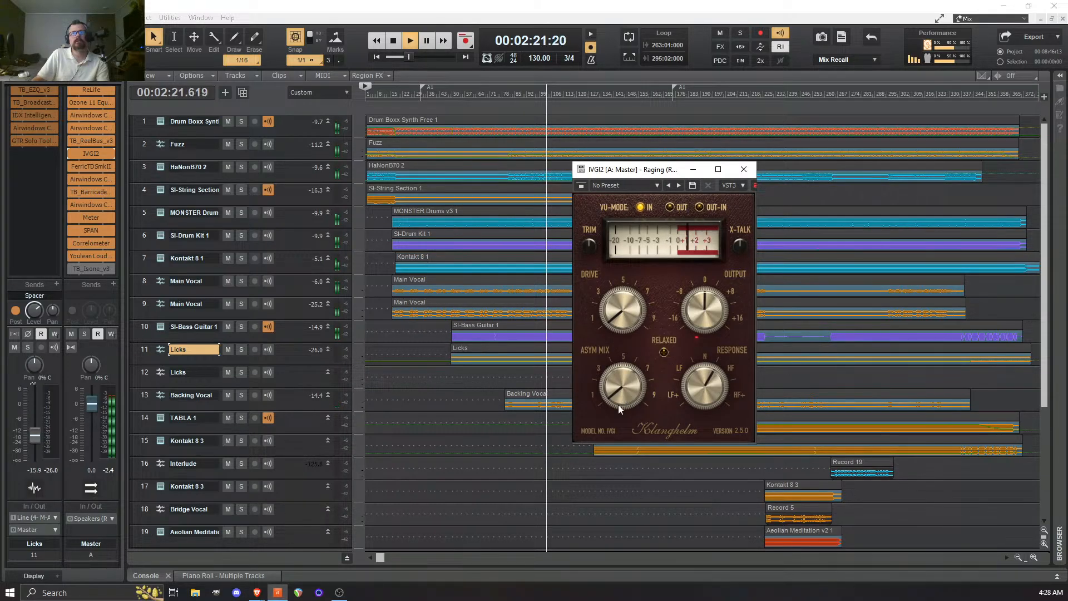
# - Sweep IVGI2's Asym Mix between 1 and 9 during playback, leave it at about 6, and close the plugin after stopping the song
pyautogui.moveTo(620, 384); pyautogui.dragTo(618, 339)
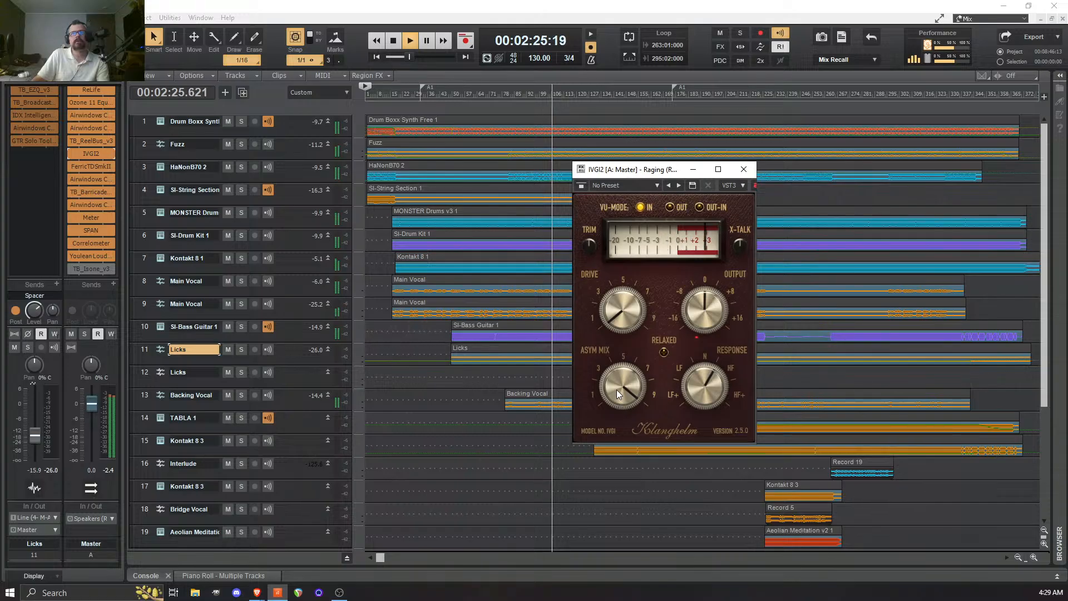
pyautogui.moveTo(616, 389); pyautogui.dragTo(623, 475)
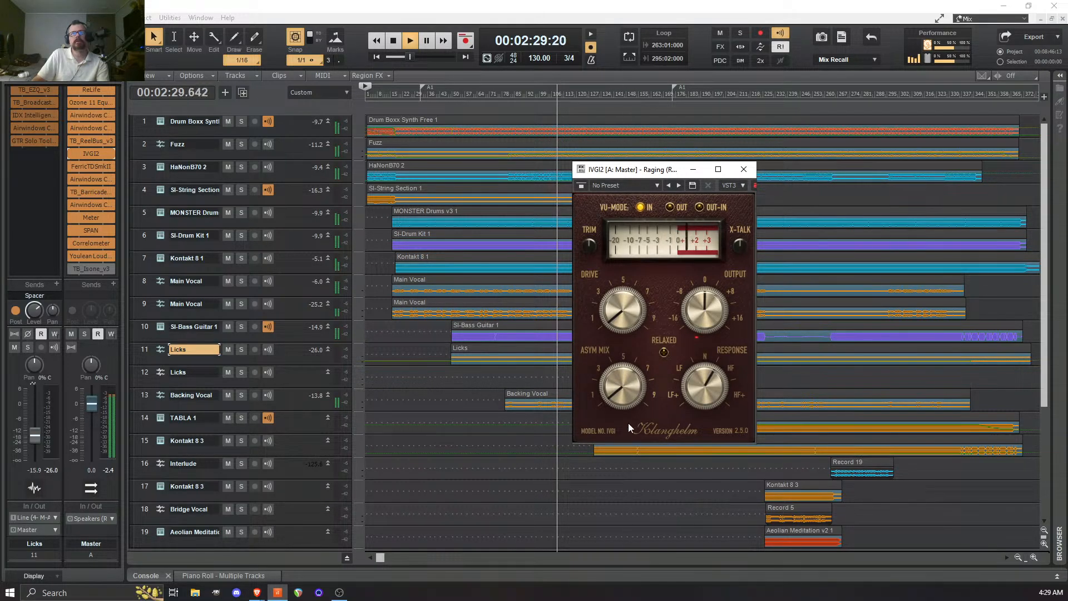
pyautogui.moveTo(626, 400); pyautogui.dragTo(623, 370)
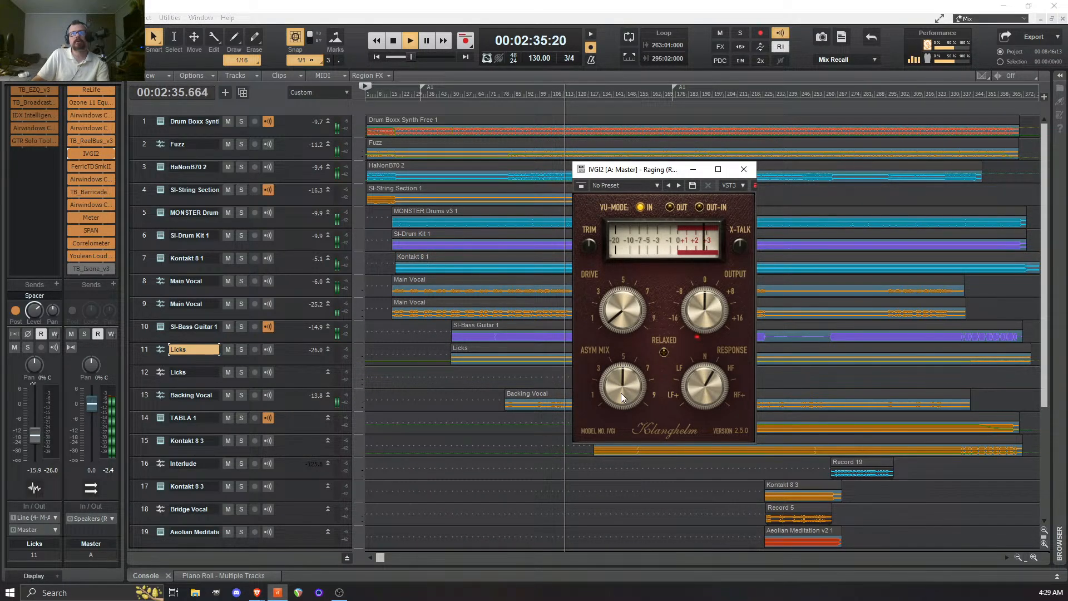
pyautogui.moveTo(620, 394); pyautogui.dragTo(619, 376)
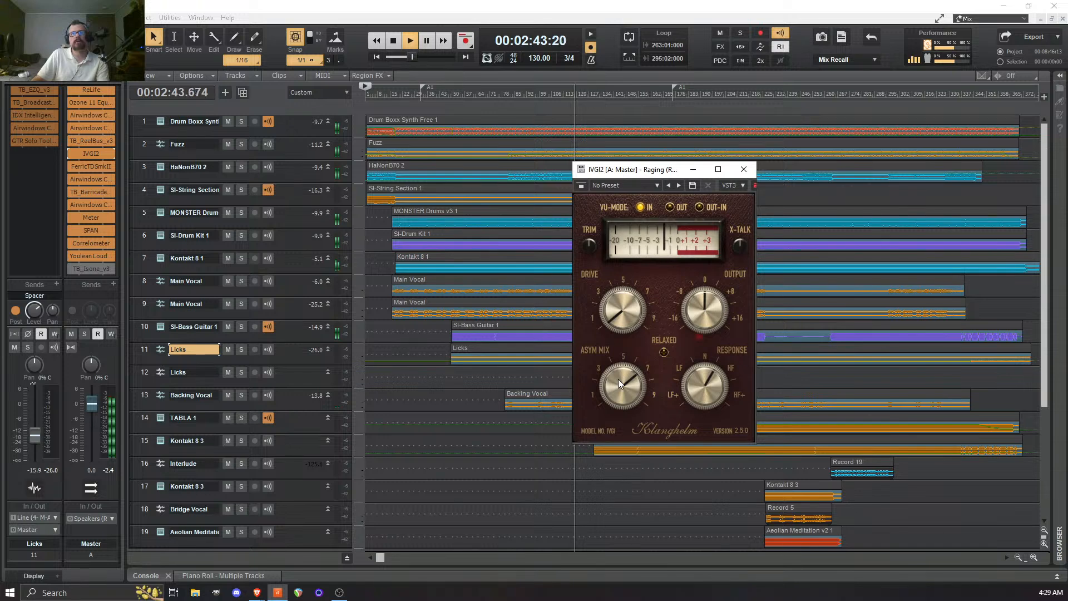
pyautogui.moveTo(618, 379)
pyautogui.mouseDown()
pyautogui.moveTo(620, 388)
pyautogui.moveTo(620, 355)
pyautogui.moveTo(625, 464)
pyautogui.moveTo(619, 376)
pyautogui.mouseUp()
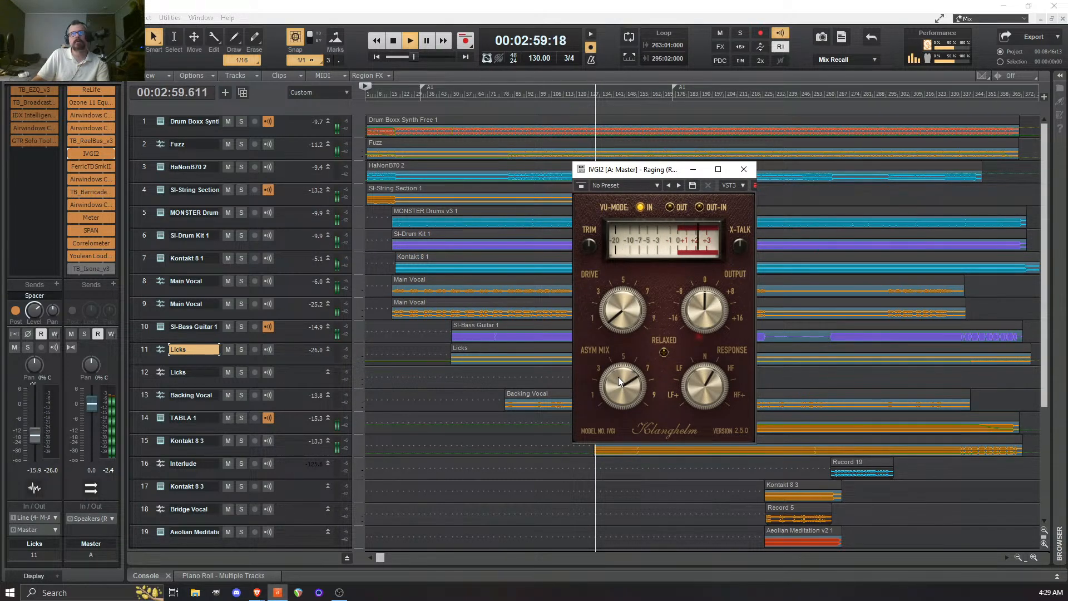
pyautogui.moveTo(619, 378); pyautogui.dragTo(617, 378)
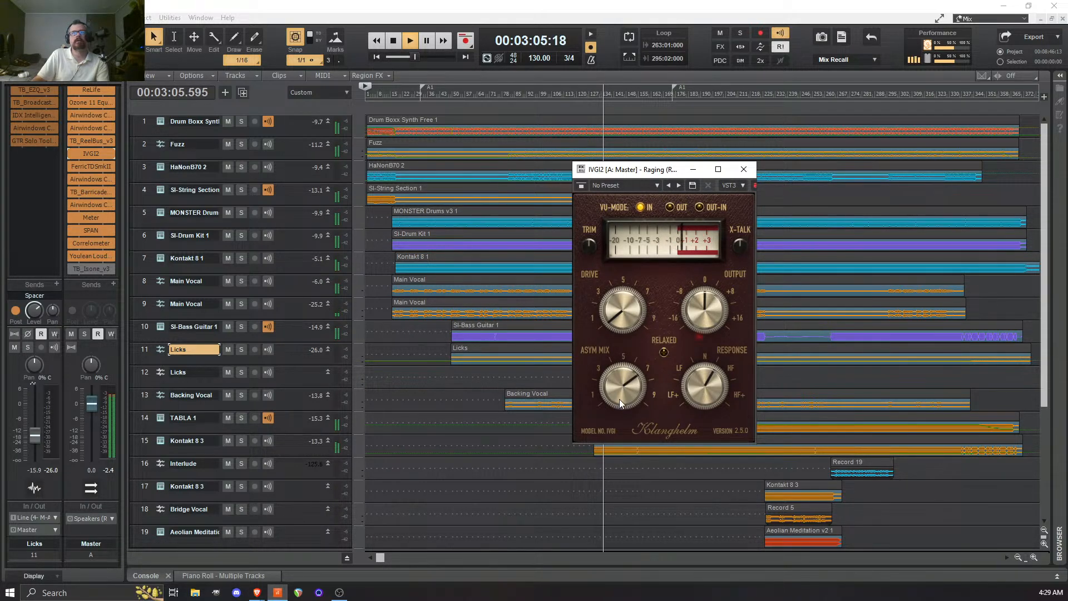
pyautogui.moveTo(618, 391); pyautogui.dragTo(624, 495)
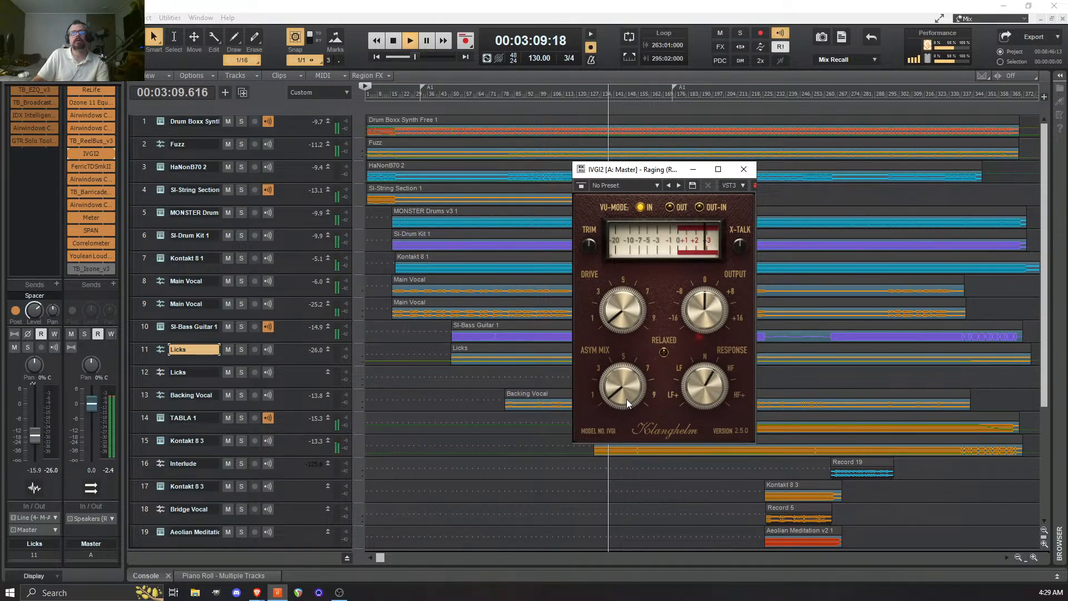
pyautogui.moveTo(626, 399)
pyautogui.mouseDown()
pyautogui.moveTo(624, 359)
pyautogui.moveTo(622, 408)
pyautogui.mouseUp()
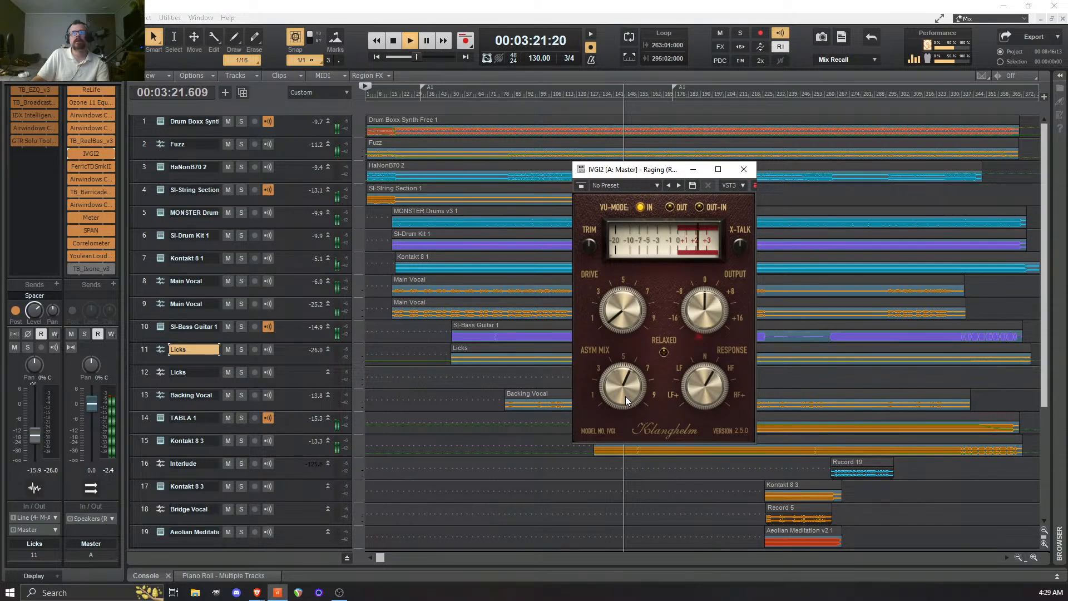
pyautogui.press('space')
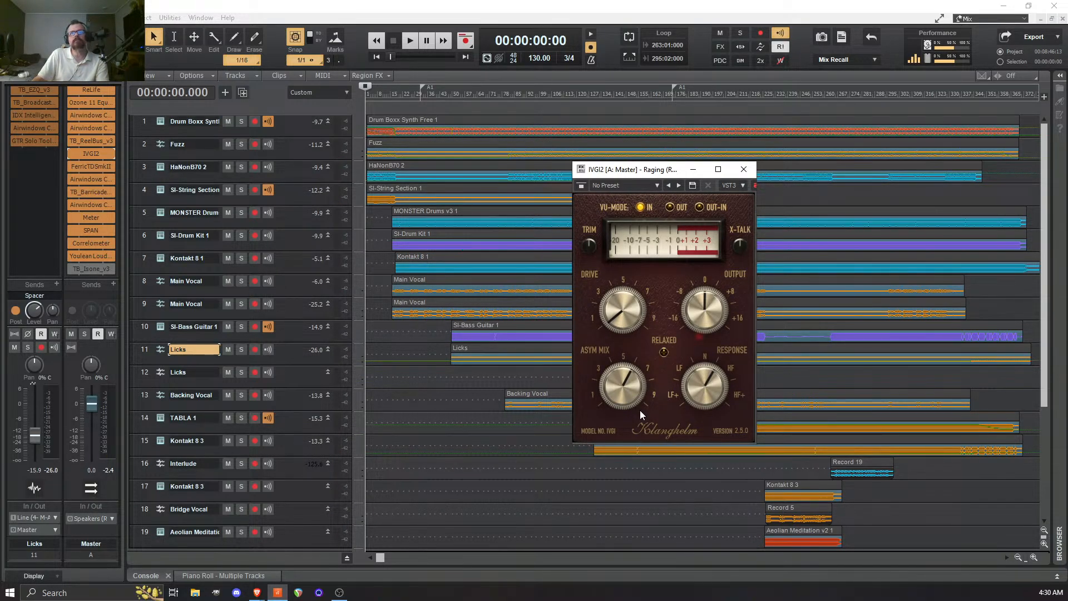
pyautogui.click(744, 170)
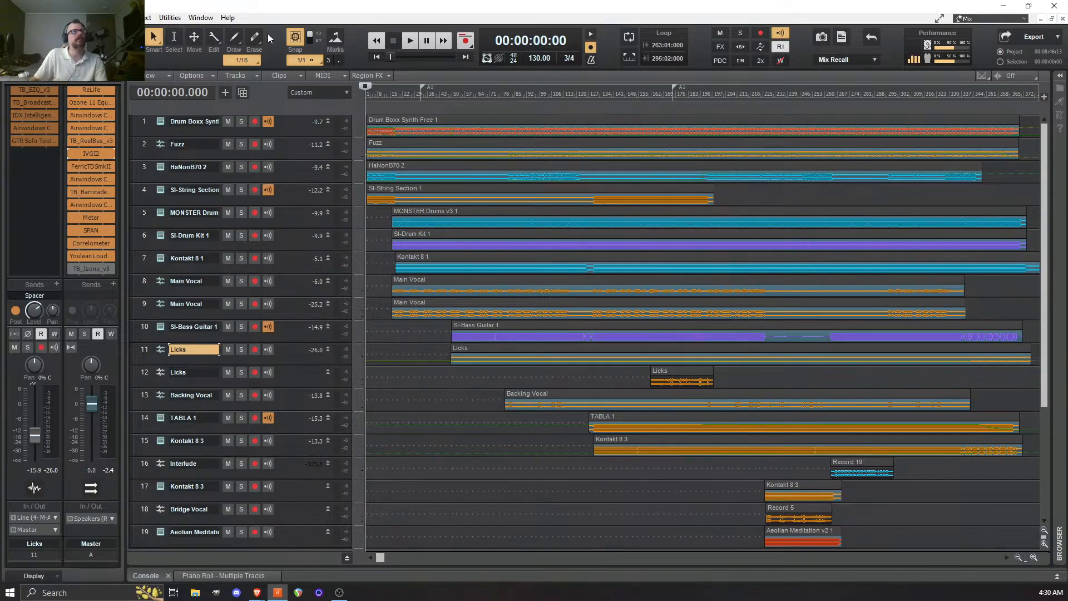
# - Open FerricTDSmkII from the Master bus and look through its presets, keeping Gentle leveling
pyautogui.doubleClick(85, 165)
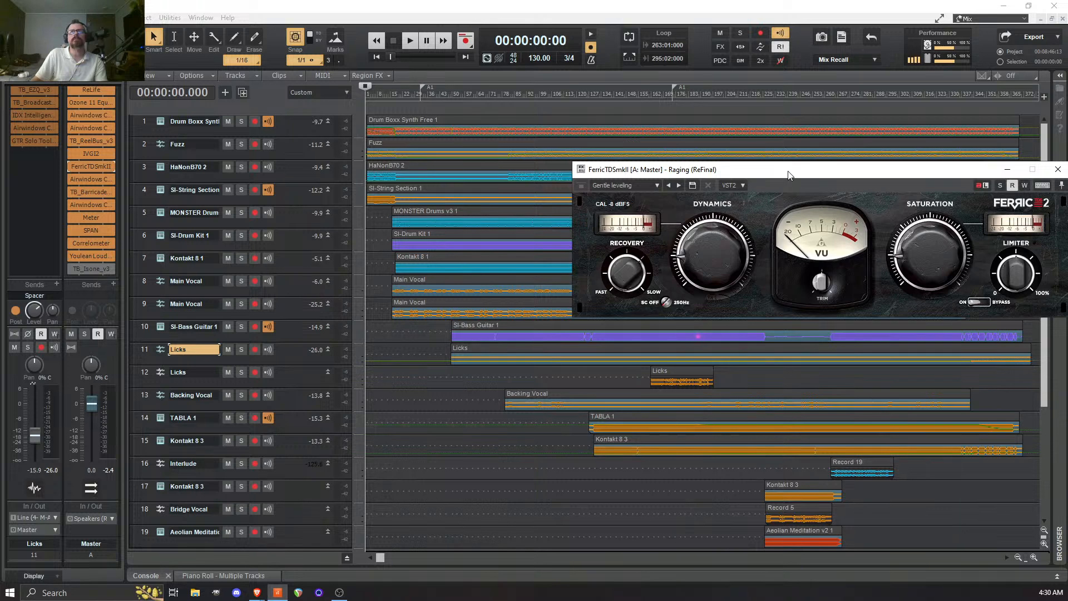
pyautogui.moveTo(788, 171); pyautogui.dragTo(707, 169)
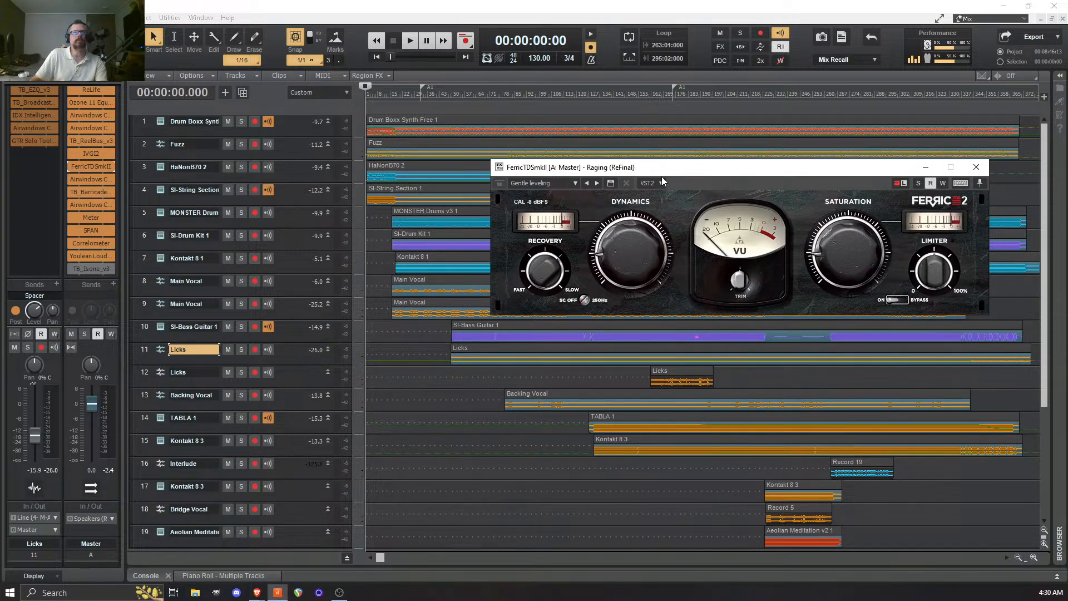
pyautogui.click(576, 181)
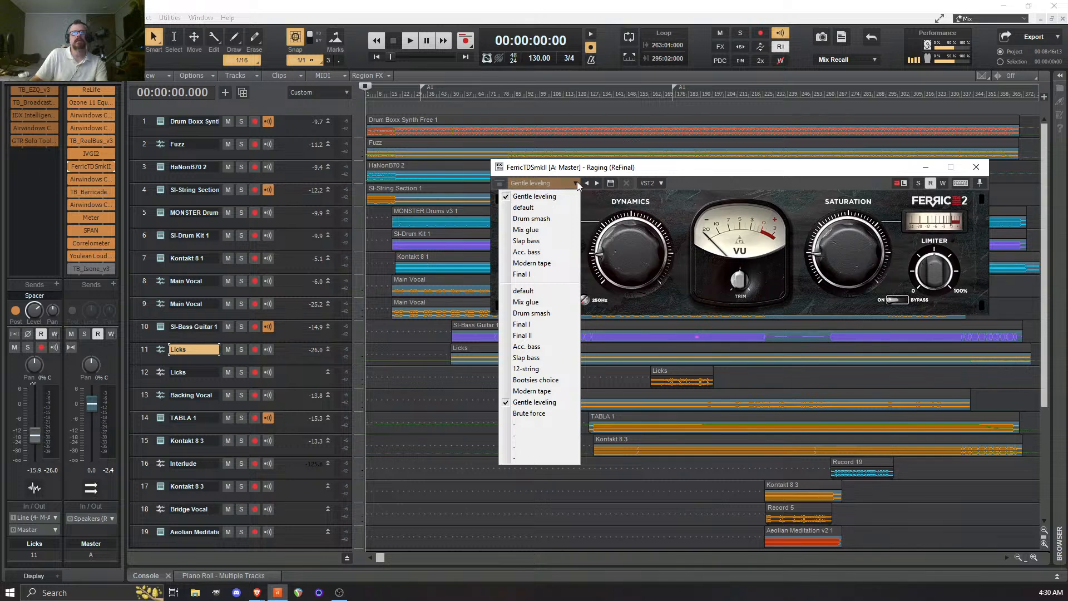
pyautogui.click(646, 171)
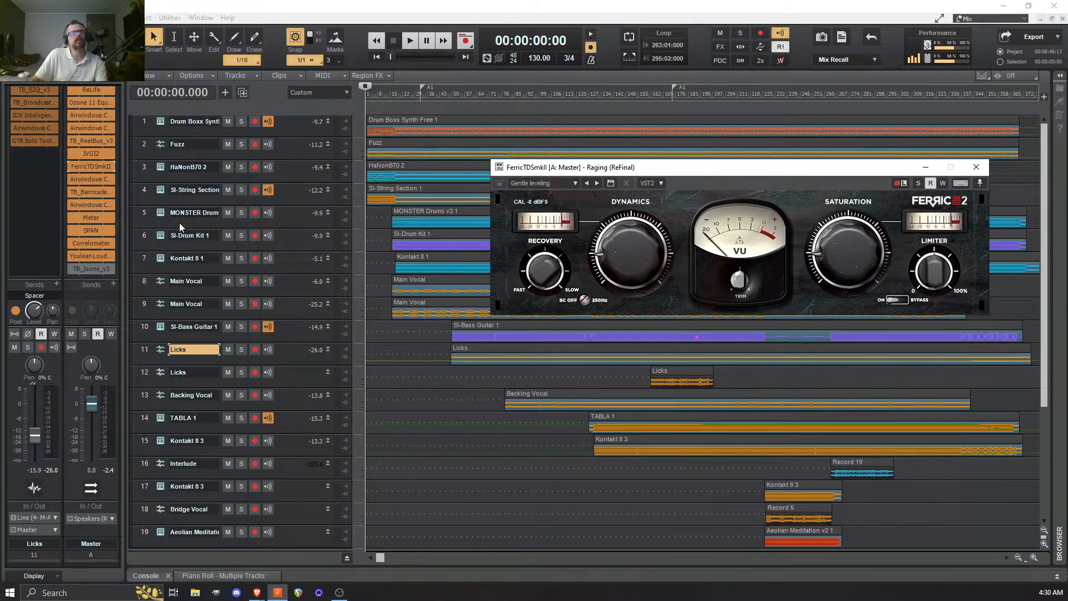
# - Play the song from about 19 seconds, compare FerricTDSmkII bypassed and enabled on the Master bus, and close it after stopping
pyautogui.click(393, 413)
pyautogui.press('space')
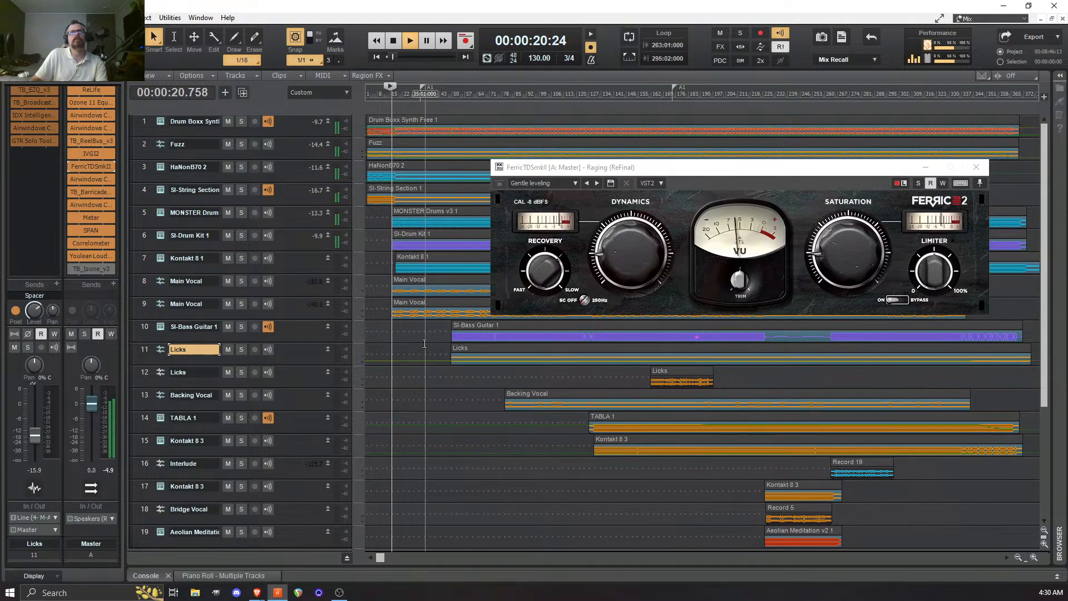
pyautogui.click(71, 166)
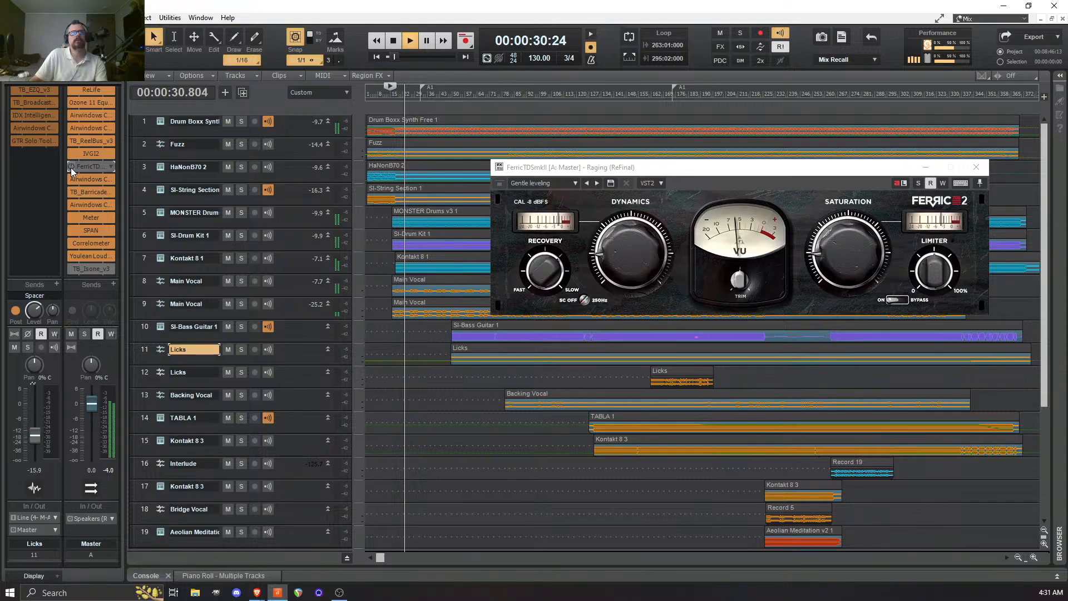
pyautogui.click(71, 168)
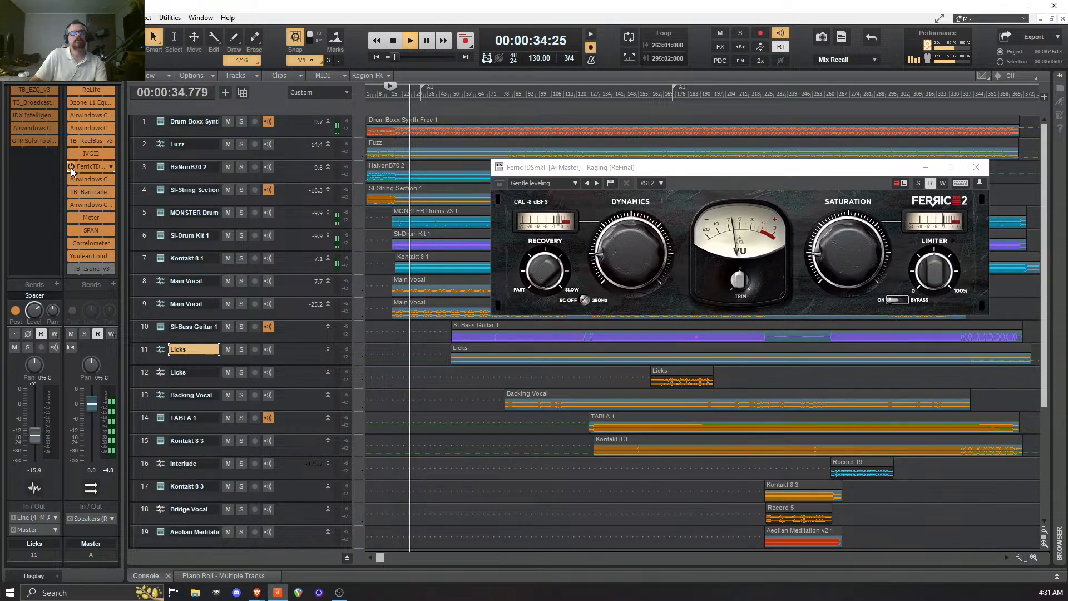
pyautogui.click(71, 168)
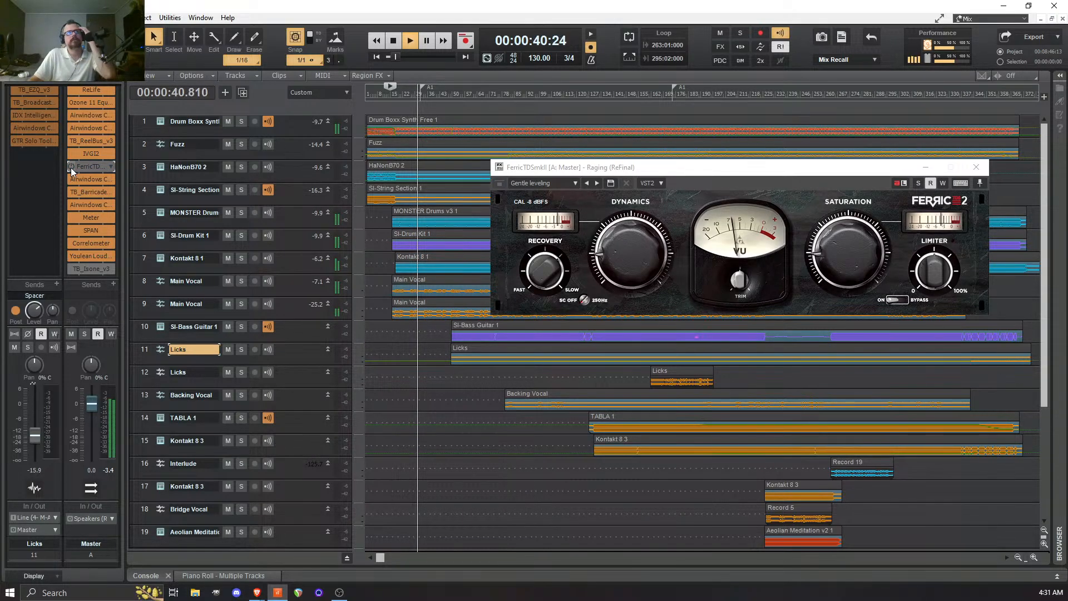
pyautogui.click(71, 168)
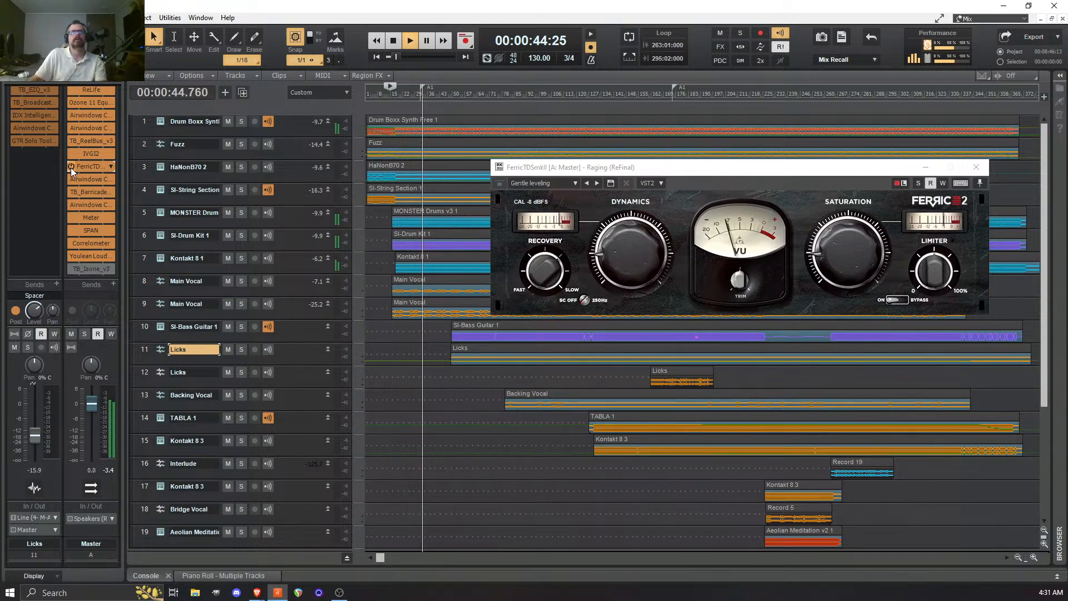
pyautogui.press('space')
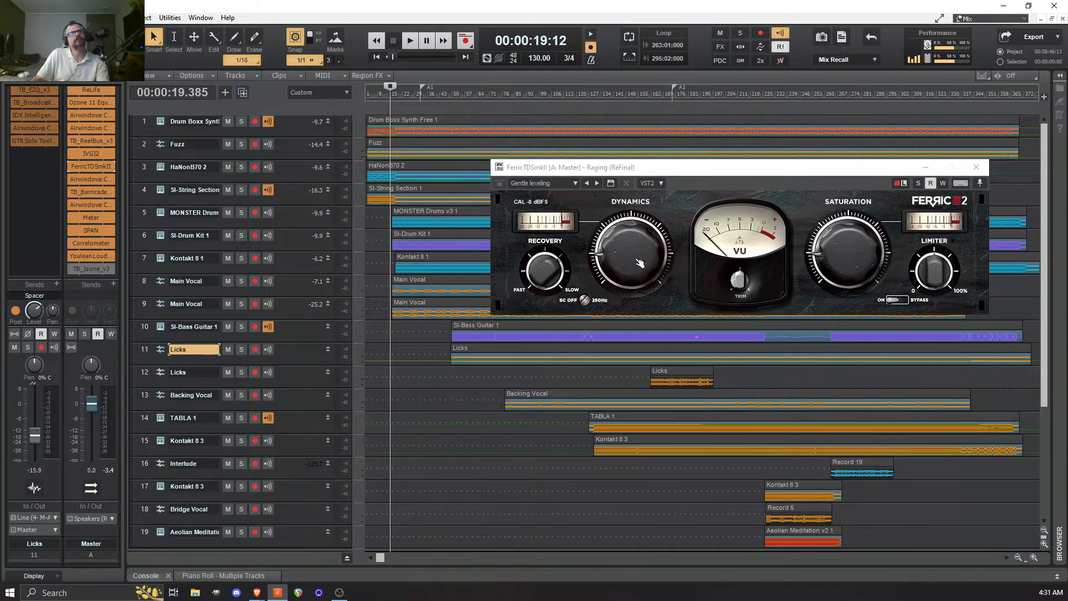
pyautogui.click(985, 168)
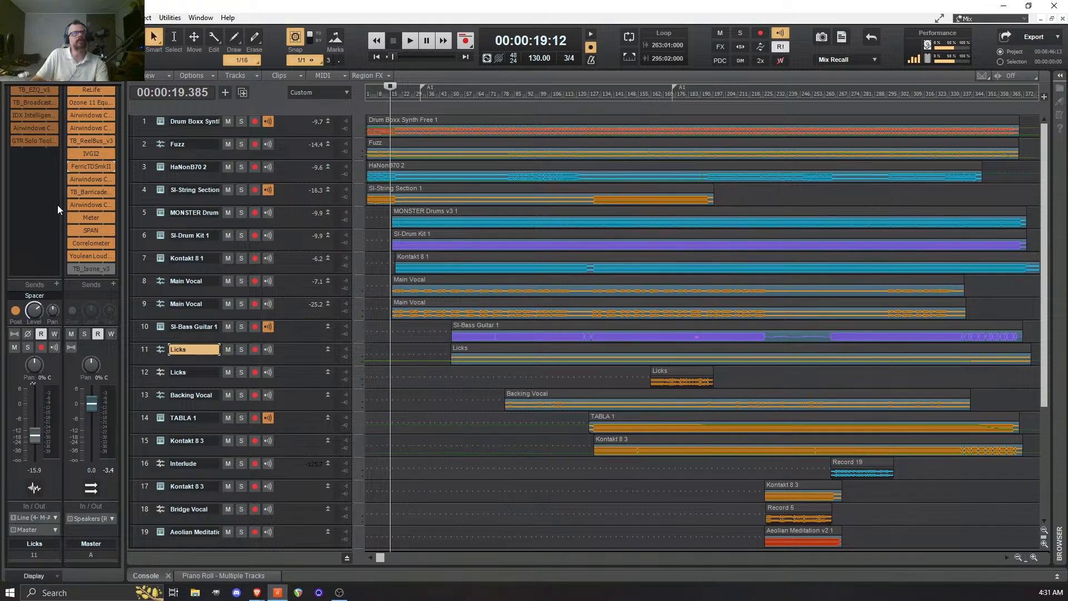
# - Open TB_Barricade from the Master bus in demo mode, view its -1dB TP/24 bit limiter settings, and close it
pyautogui.doubleClick(88, 191)
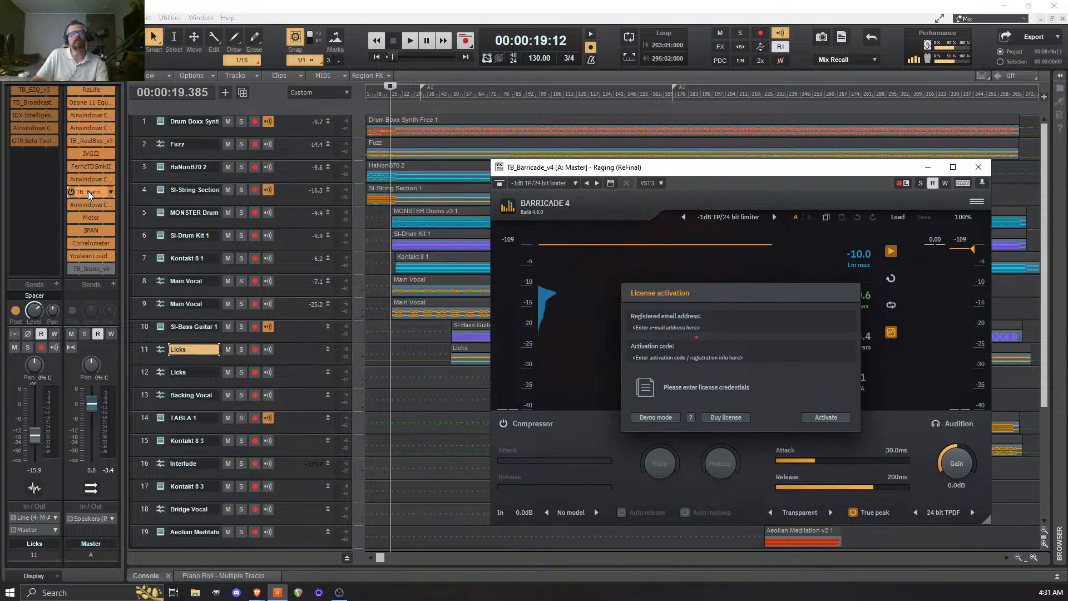
pyautogui.click(665, 417)
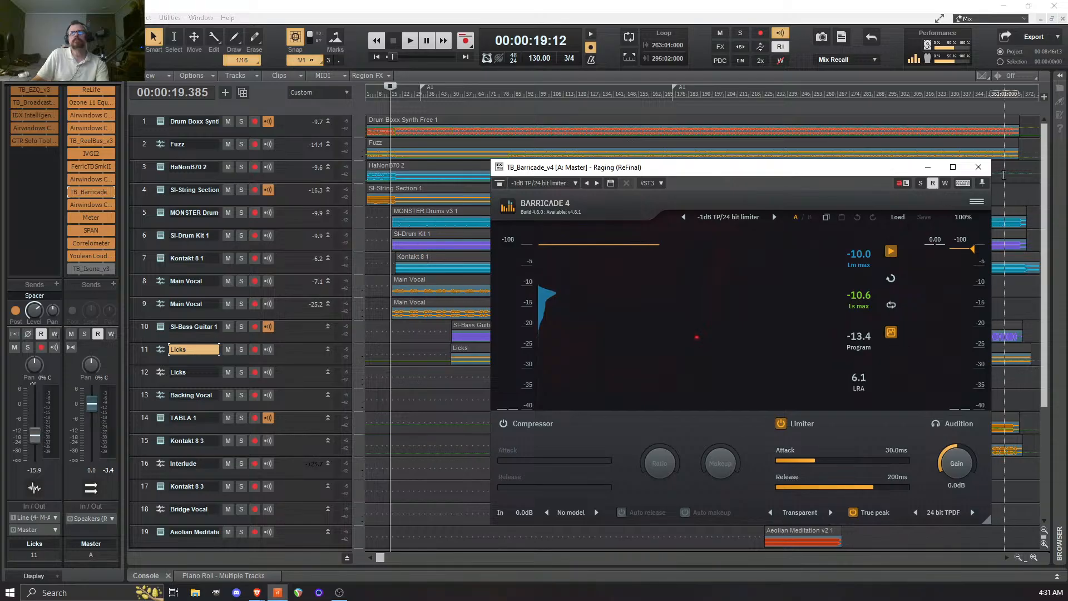
pyautogui.click(979, 169)
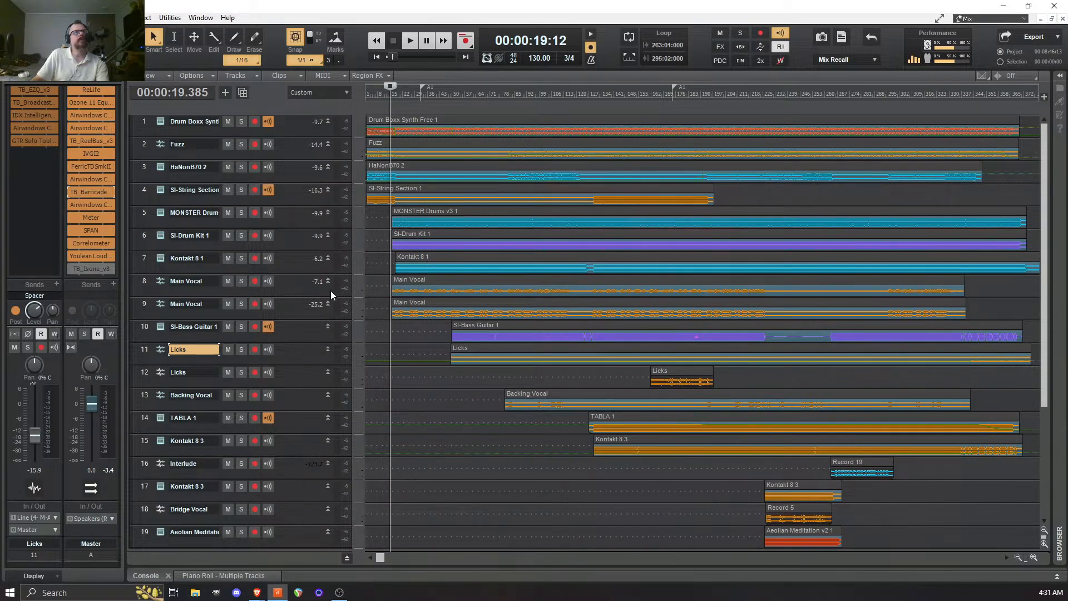
# - Open the Airwindows Consolidated ToTape8 instance on the Master bus and compare it bypassed and enabled during playback
pyautogui.doubleClick(93, 128)
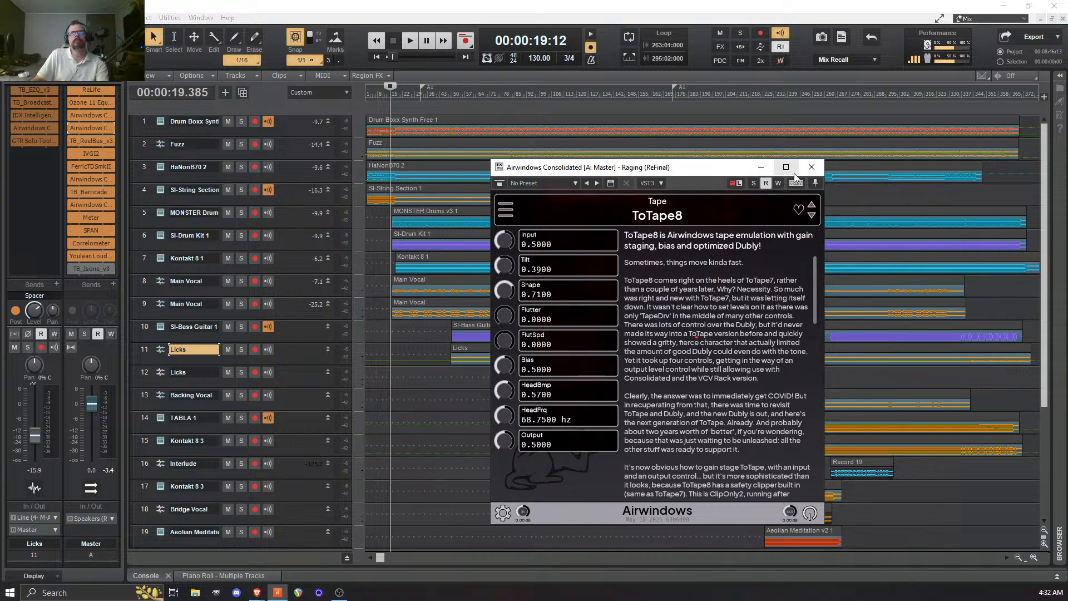
pyautogui.press('space')
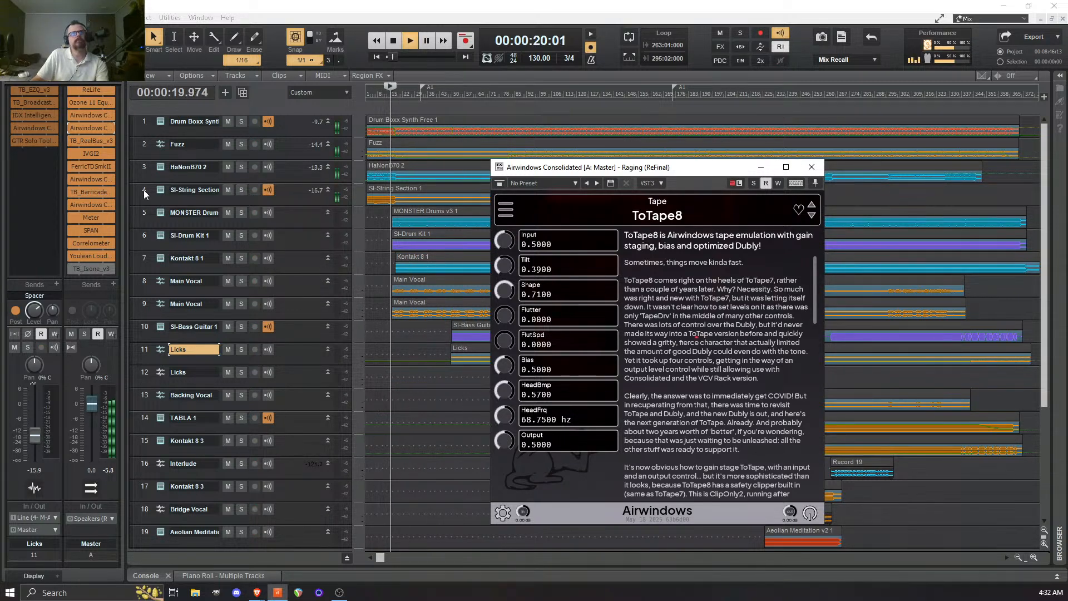
pyautogui.click(71, 128)
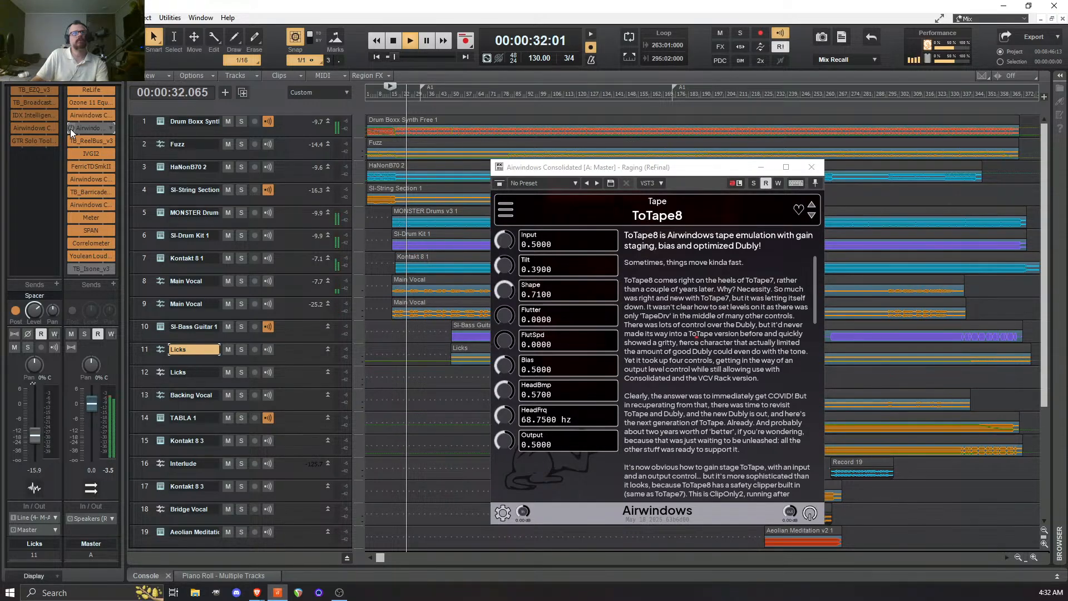
pyautogui.click(70, 129)
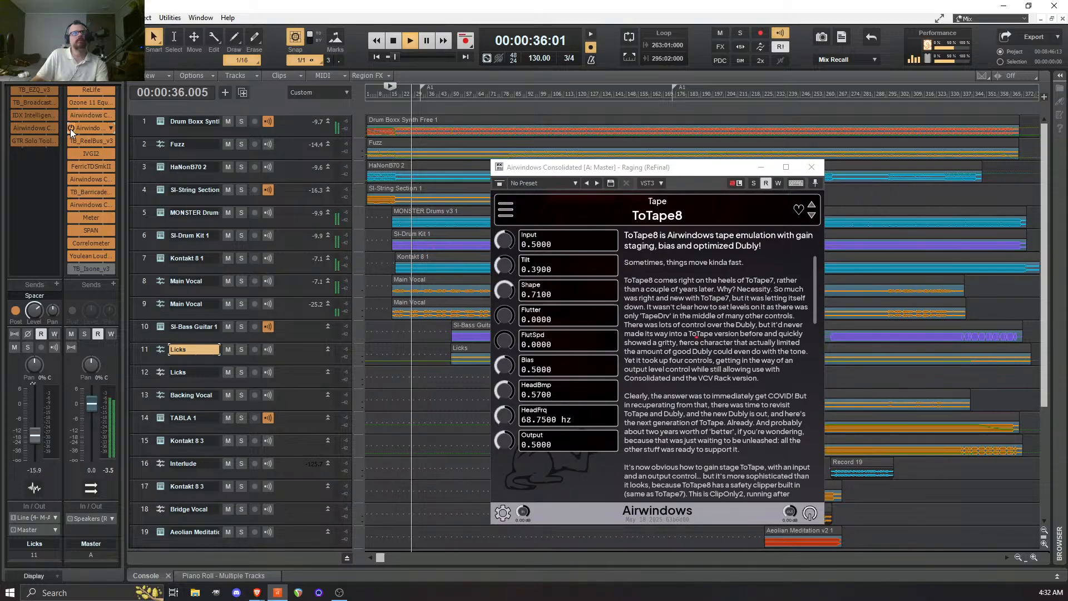
pyautogui.click(71, 129)
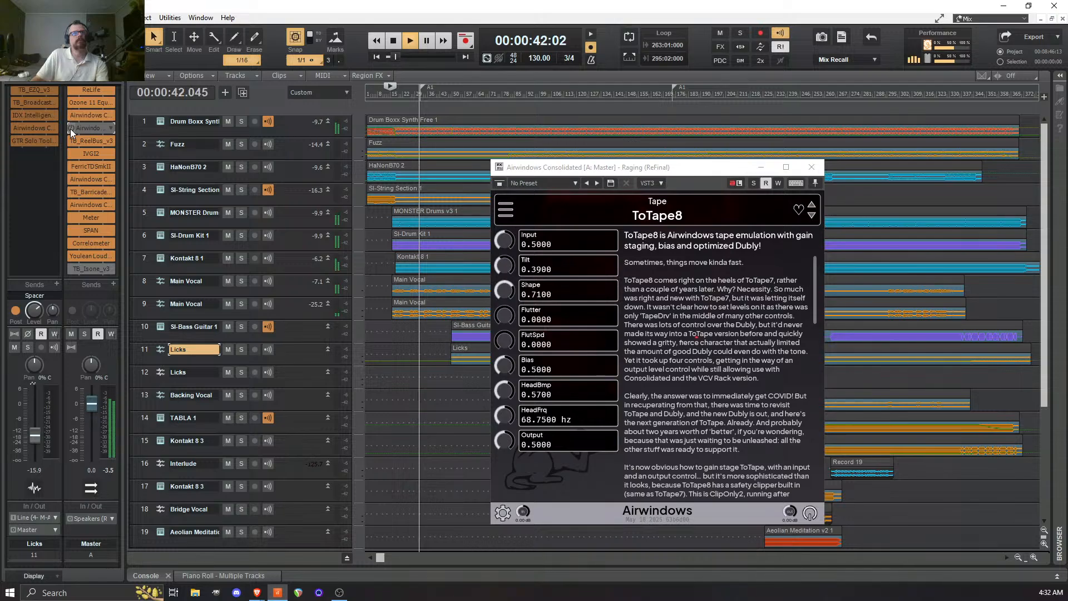
pyautogui.click(70, 129)
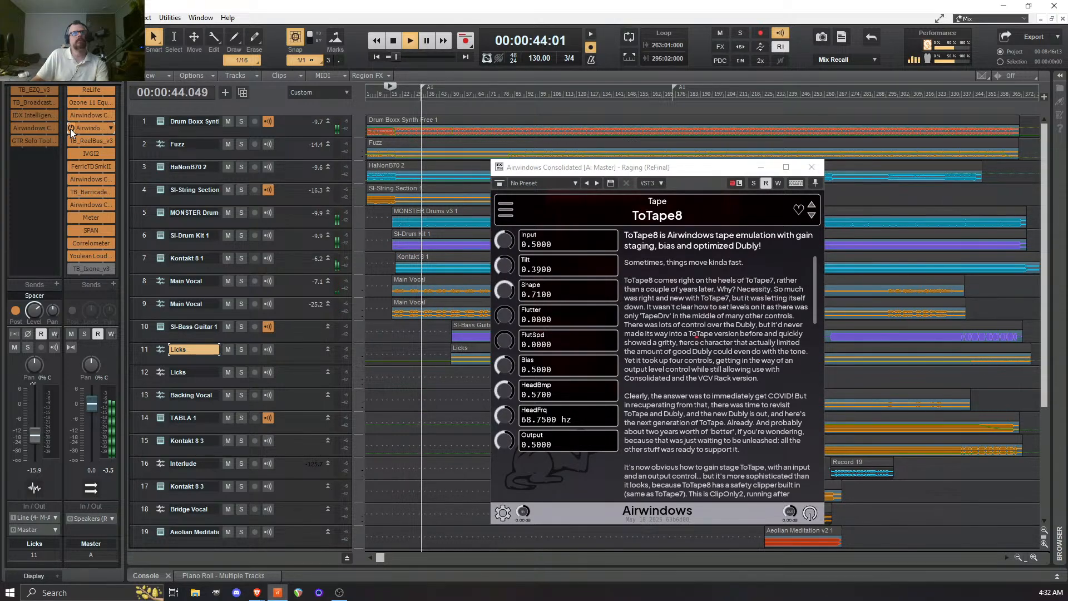
# - Replay the passage from about 40 seconds with ToTape8 enabled and bypassed, then stop playback
pyautogui.click(413, 398)
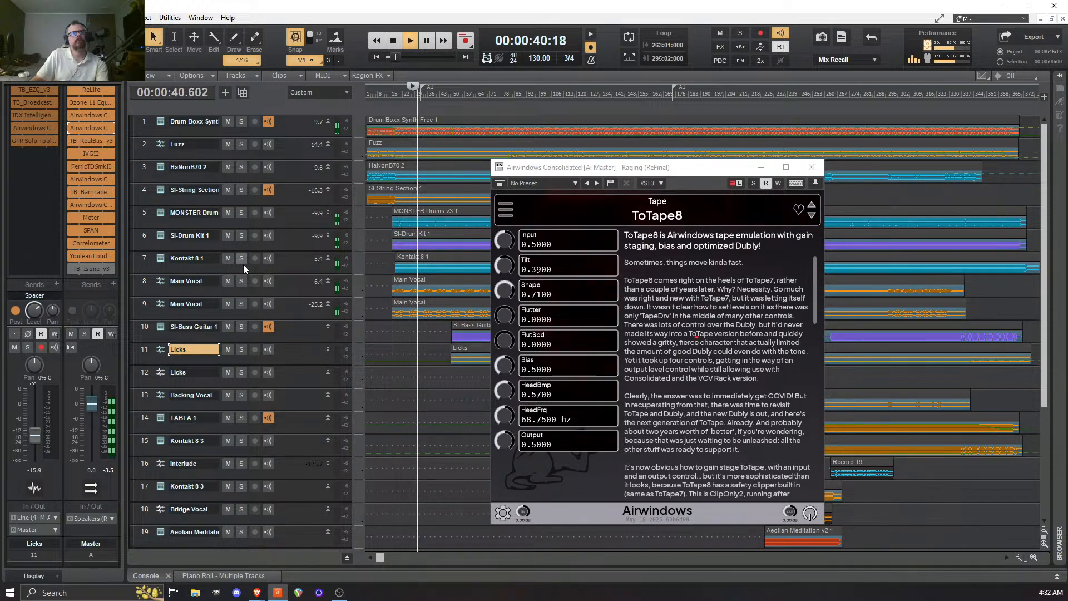
pyautogui.click(417, 384)
pyautogui.click(417, 385)
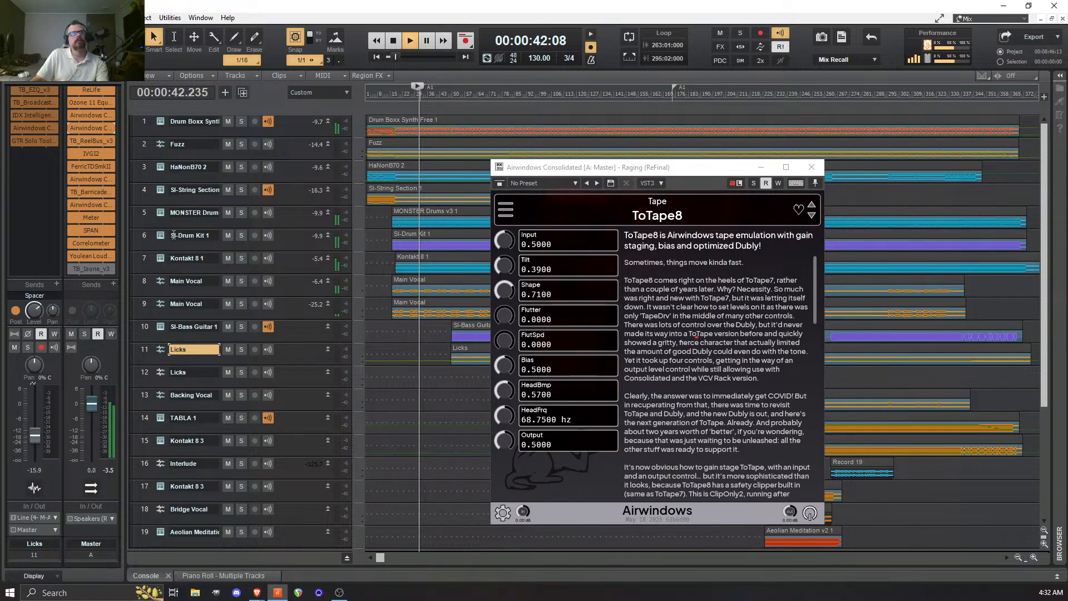
pyautogui.press('space')
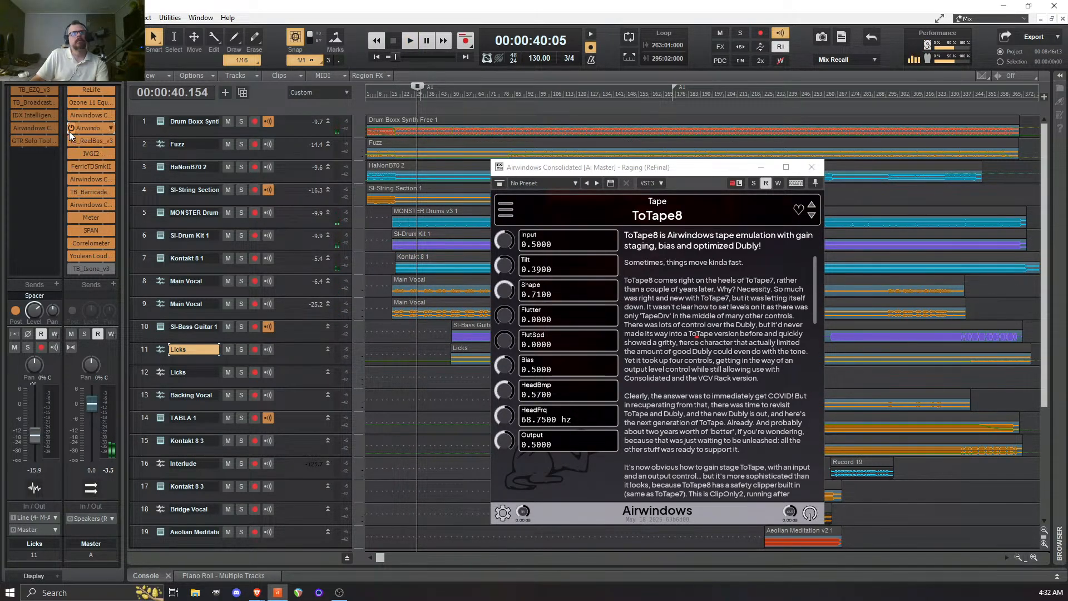
pyautogui.press('space')
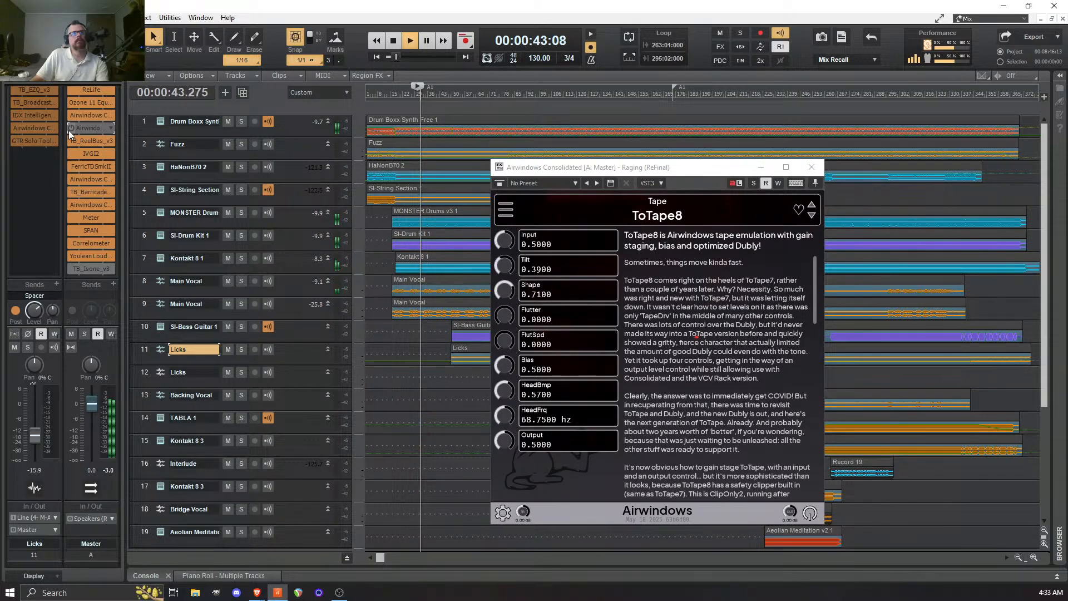
pyautogui.press('space')
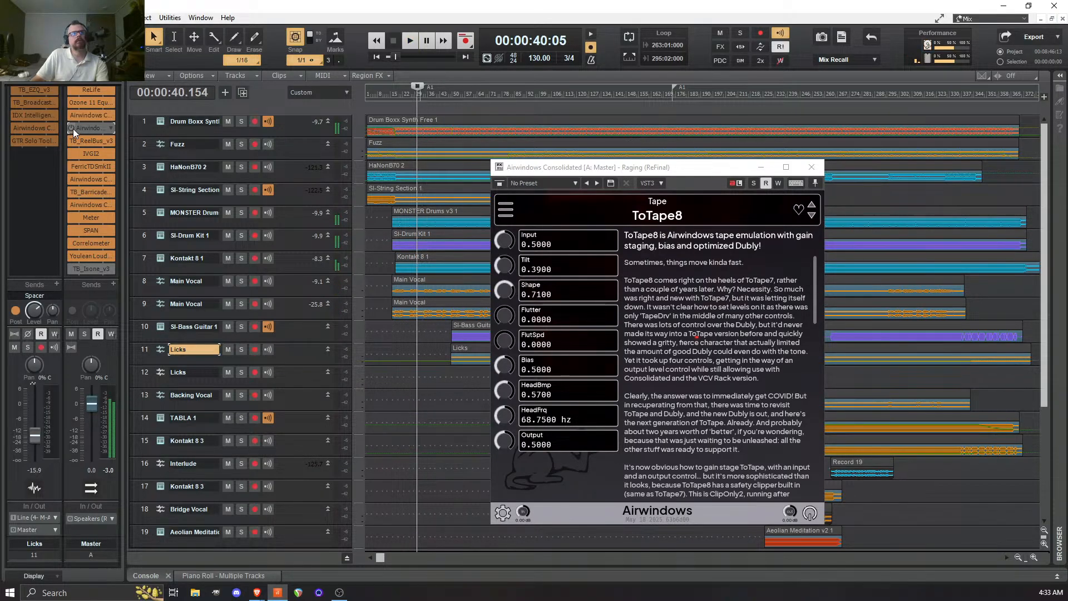
# - Play the passage from about 40 seconds with ToTape8 enabled, replay it while switching ToTape8 to bypassed, and stop playback
pyautogui.click(72, 128)
pyautogui.press('space')
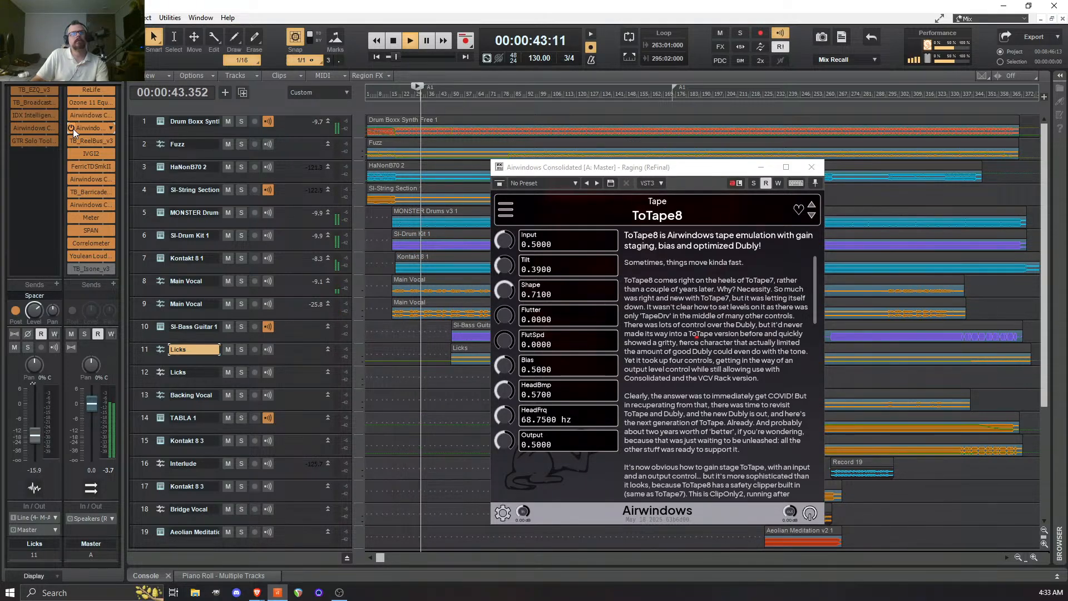
pyautogui.press('space')
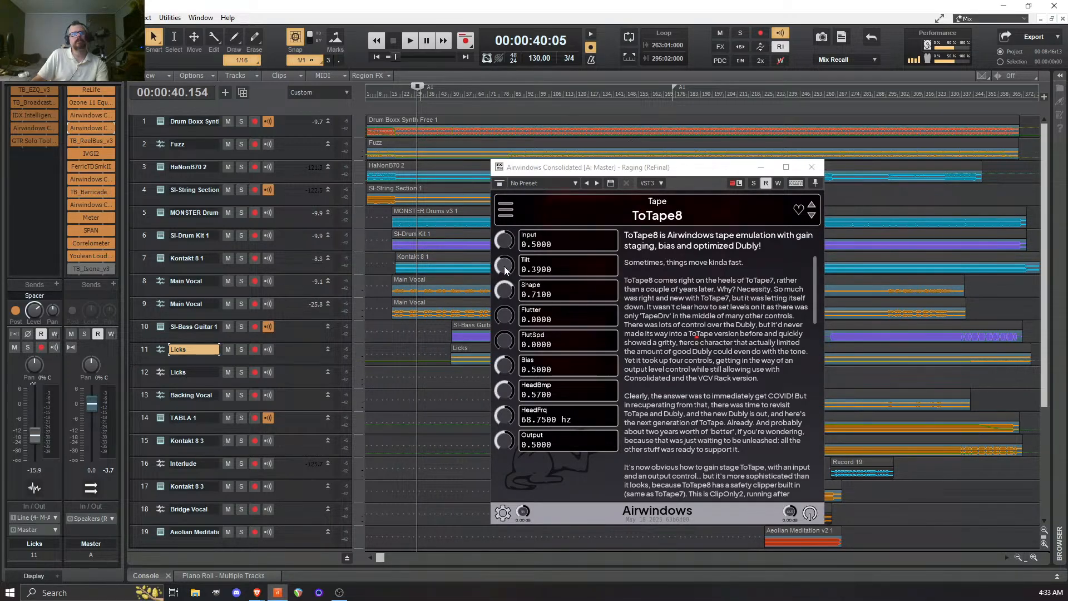
pyautogui.press('space')
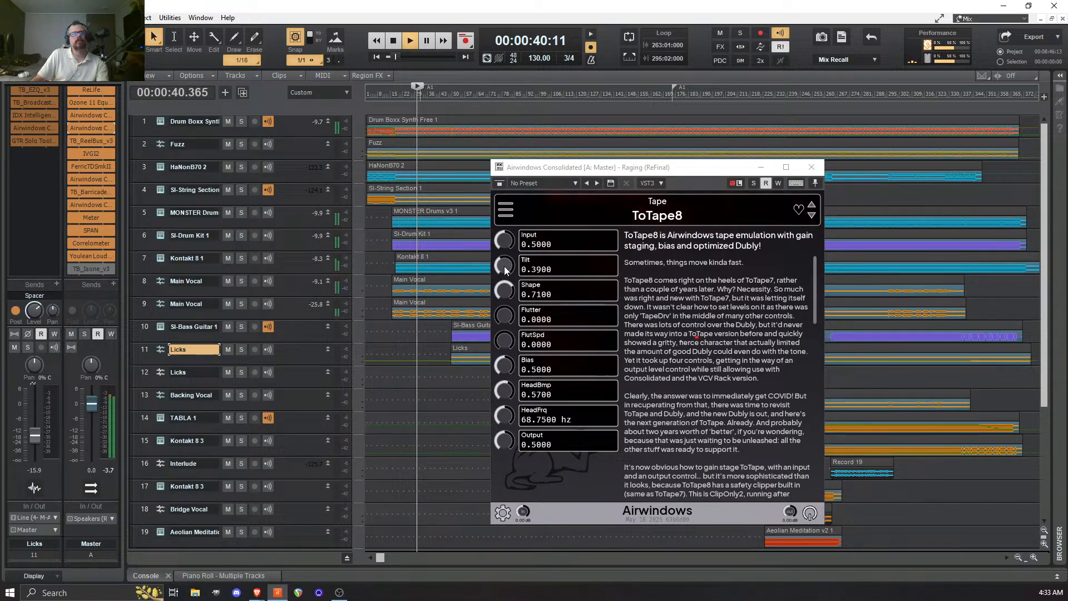
pyautogui.click(68, 128)
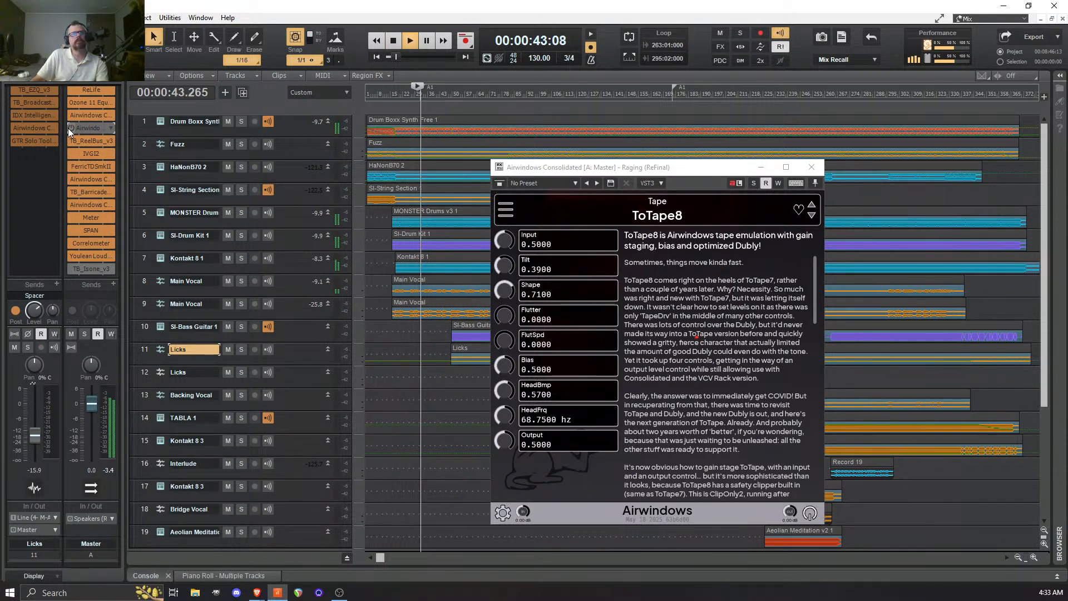
pyautogui.press('space')
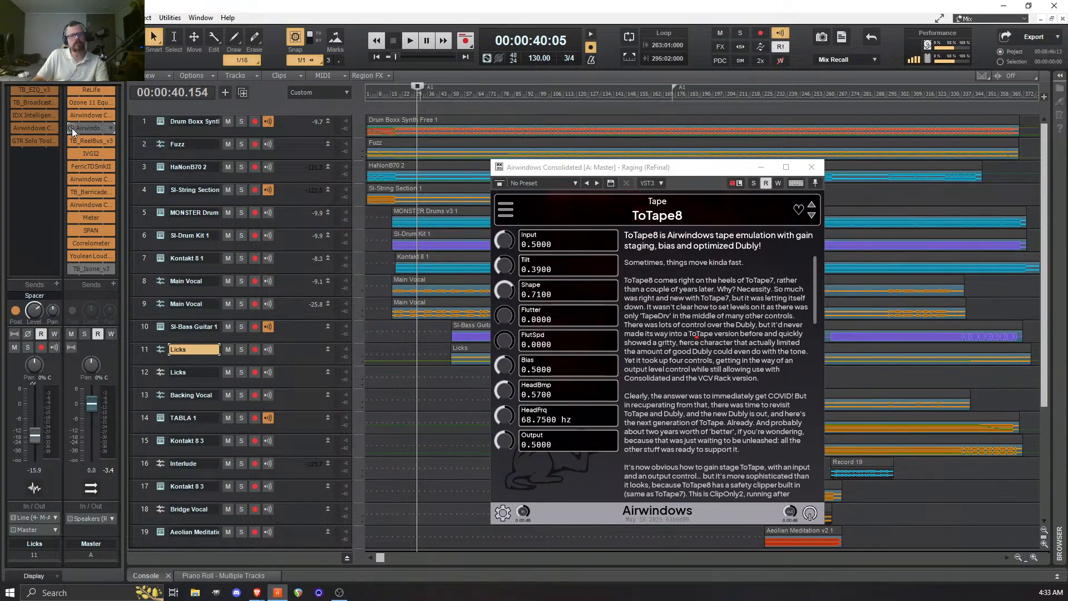
# - Audition the same passage twice with ToTape8 bypassed and once with it enabled, stopping playback after each pass
pyautogui.click(72, 128)
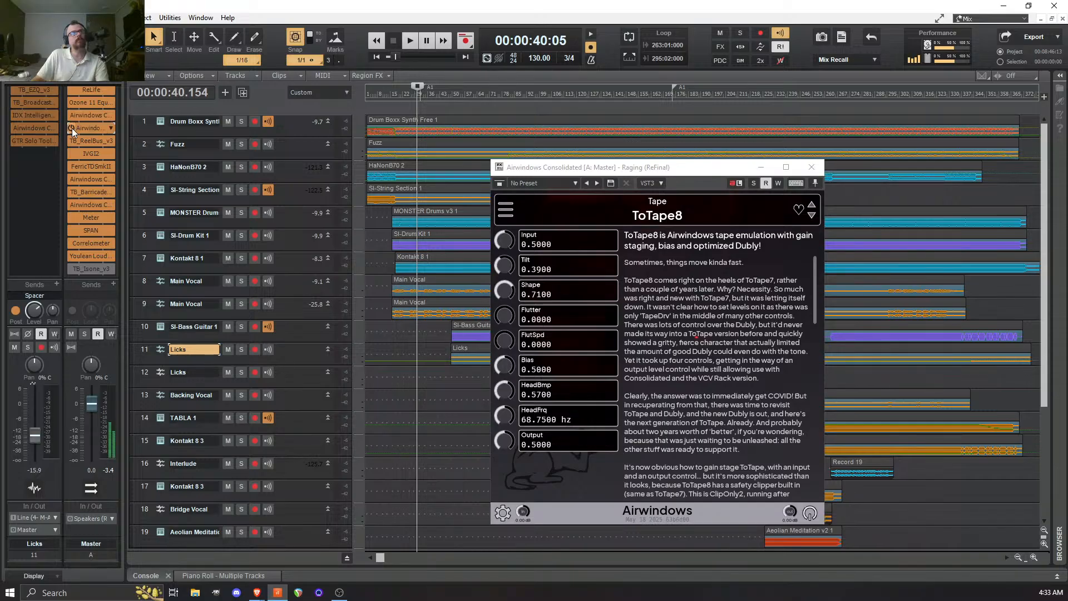
pyautogui.click(71, 128)
pyautogui.press('space')
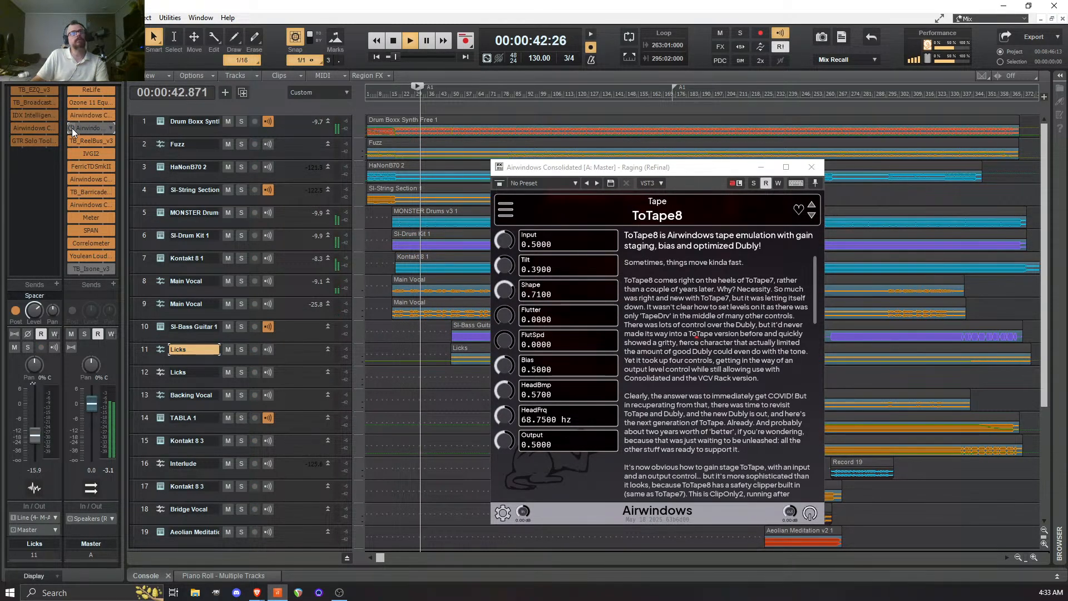
pyautogui.press('space')
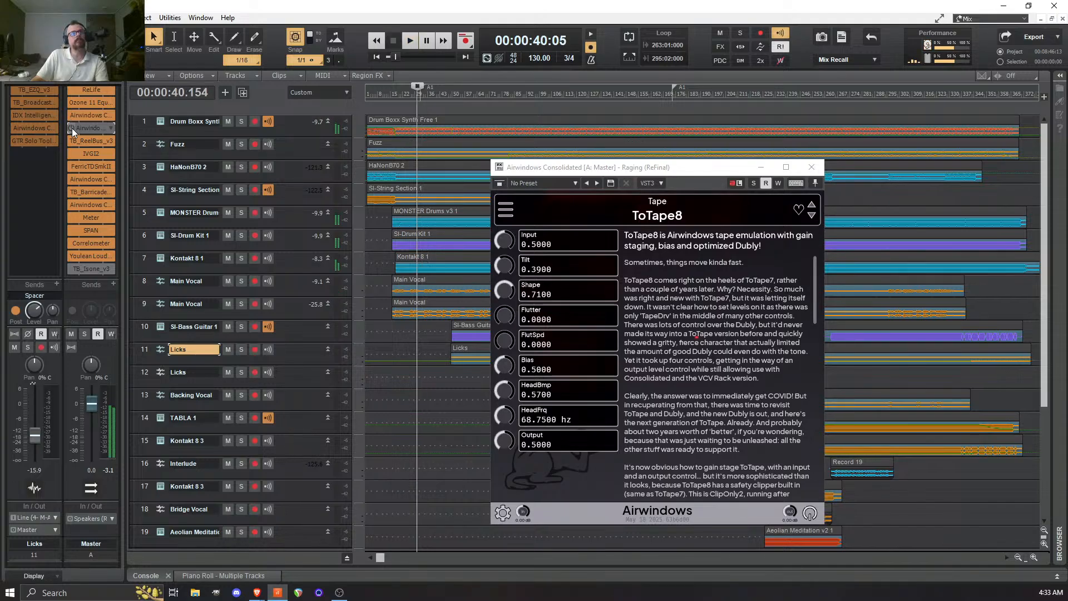
pyautogui.press('space')
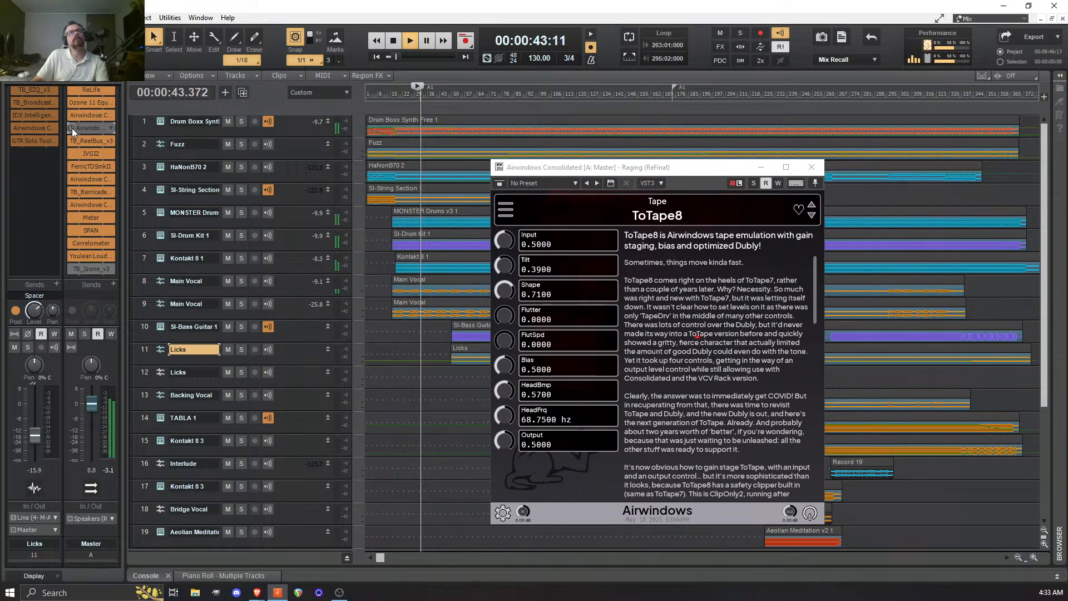
pyautogui.press('space')
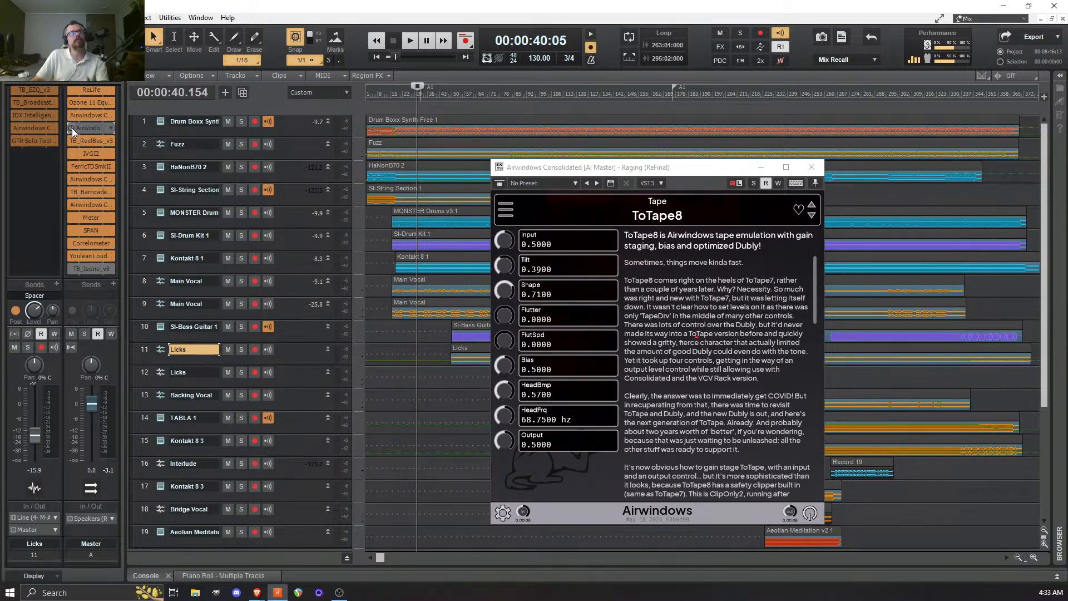
pyautogui.click(72, 128)
pyautogui.press('space')
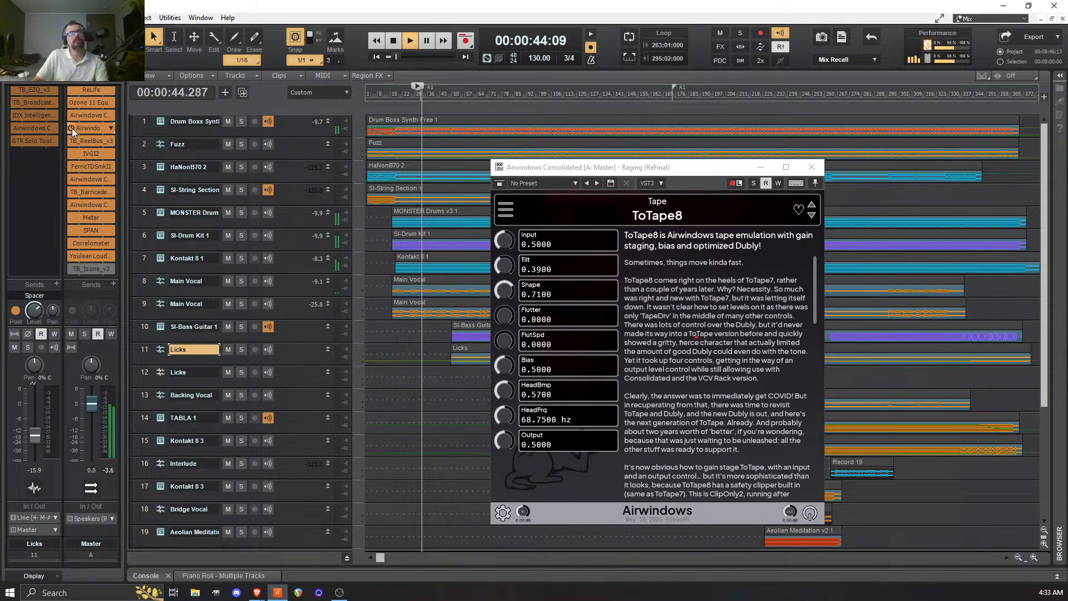
pyautogui.press('space')
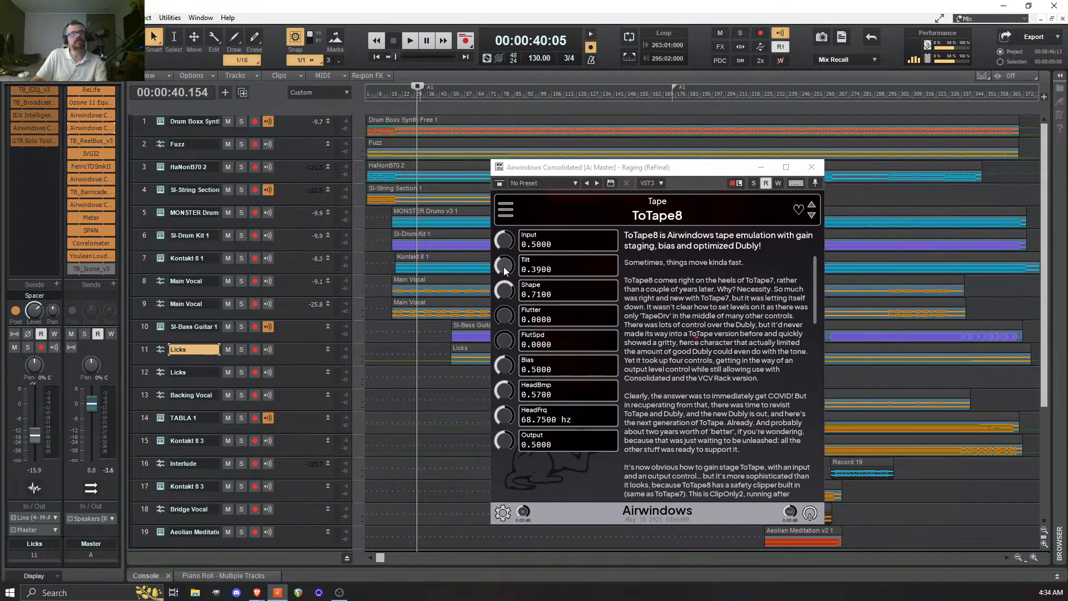
# - Set ToTape8's Tilt to 0.6300 and Shape to 0.3700, play the passage briefly, and bypass the plugin
pyautogui.moveTo(505, 270); pyautogui.dragTo(507, 309)
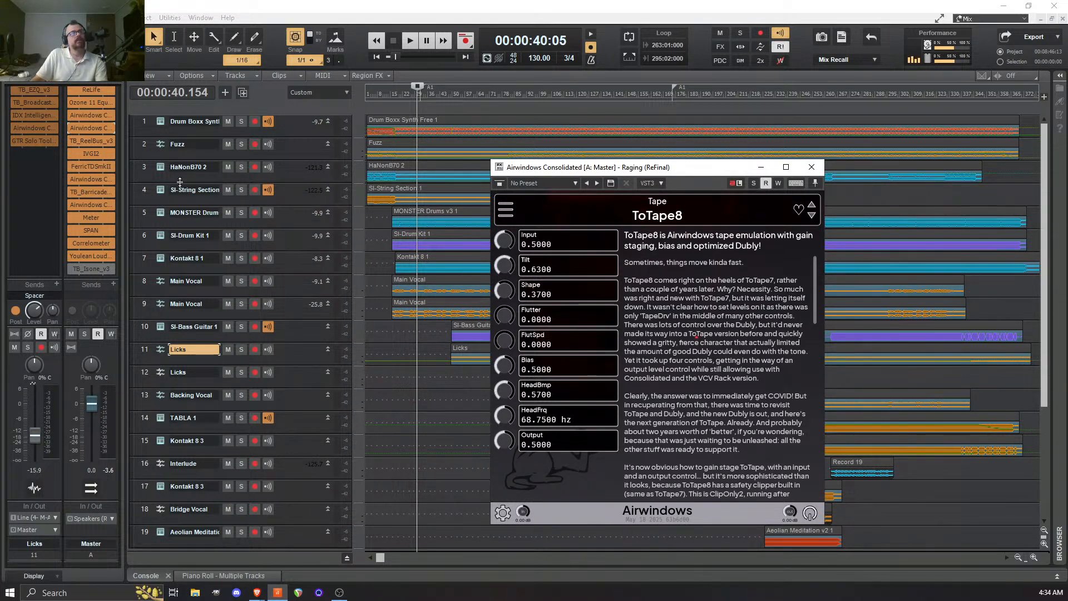
pyautogui.press('space')
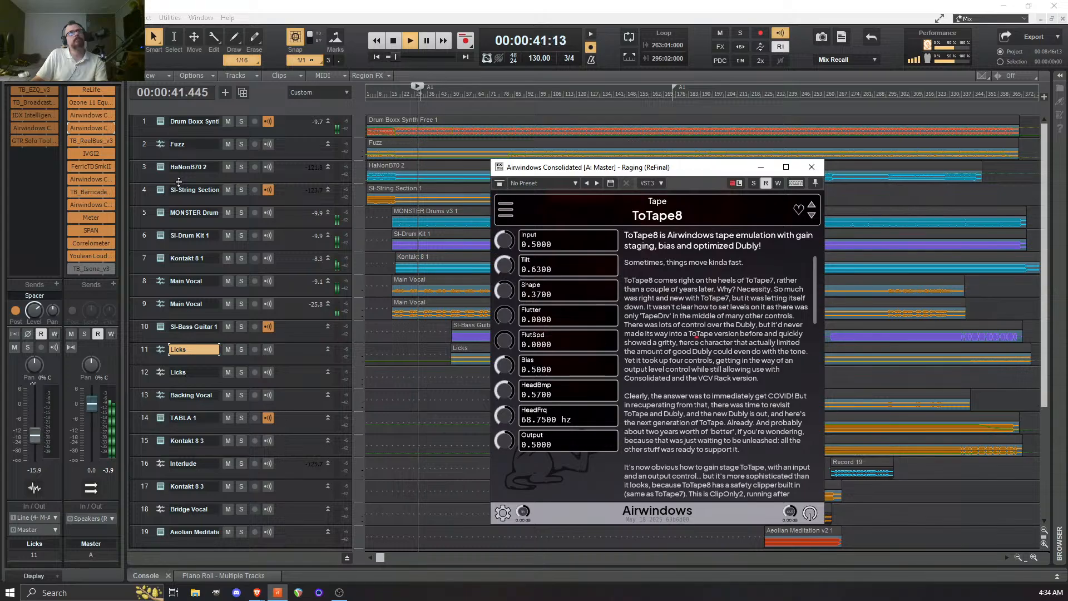
pyautogui.click(71, 128)
pyautogui.press('space')
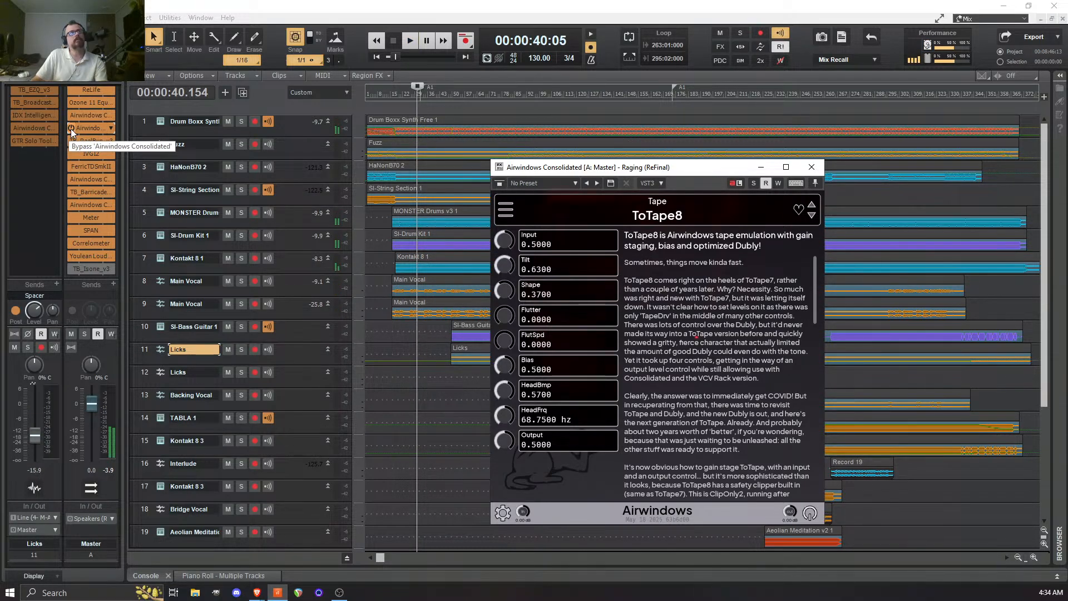
# - Play the song from about 40 seconds and alternate ToTape8 between bypassed and enabled, leaving it enabled
pyautogui.press('space')
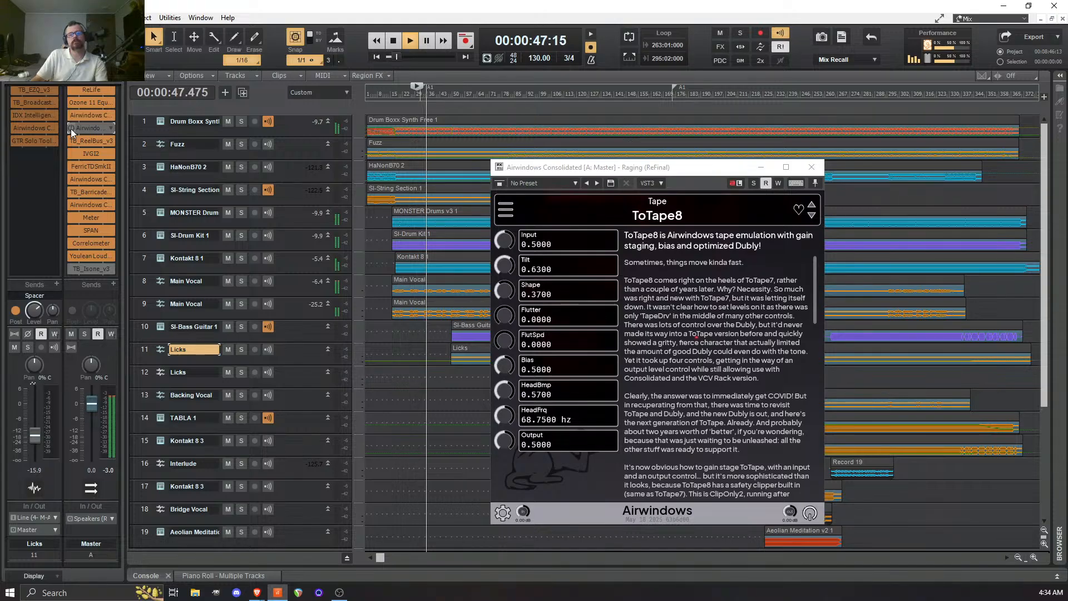
pyautogui.click(71, 129)
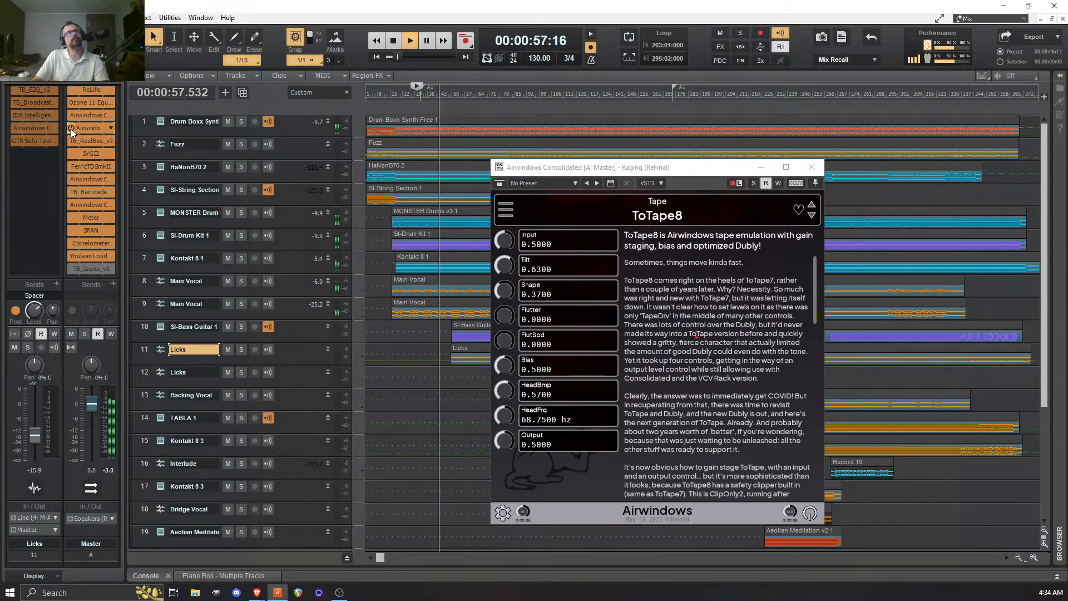
pyautogui.click(71, 129)
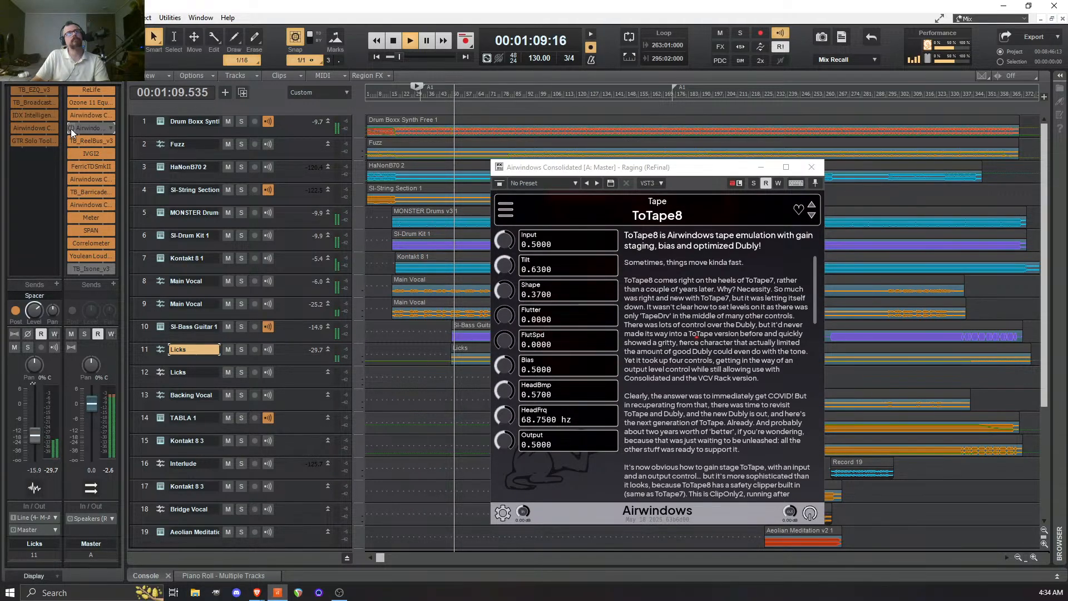
pyautogui.click(71, 128)
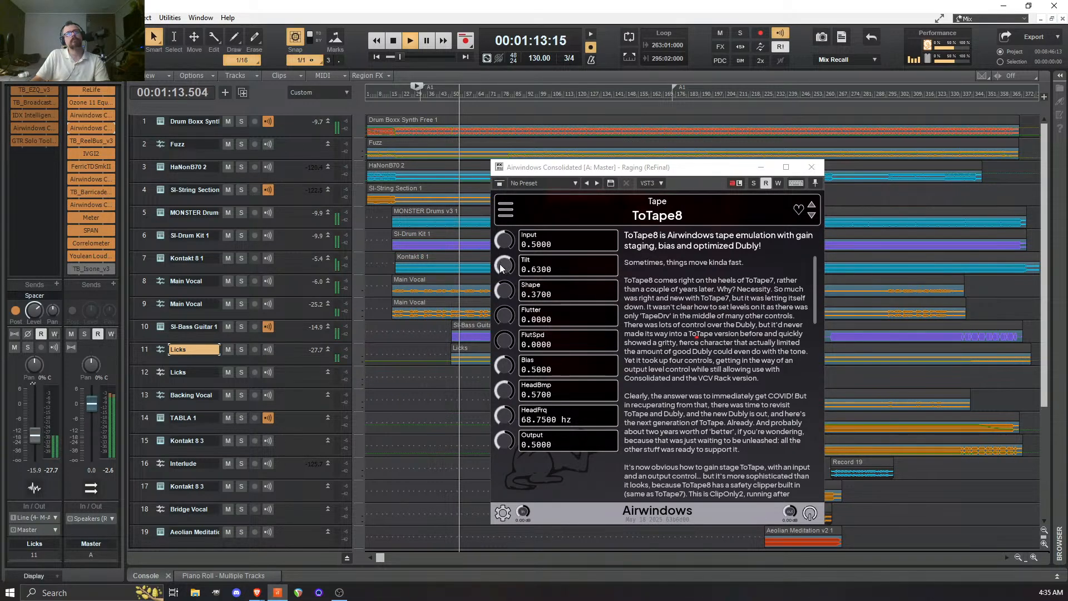
# - Set ToTape8's Tilt to 0.3800 and Shape to 0.6100 during playback, and compare the bypassed and enabled sound
pyautogui.moveTo(504, 264); pyautogui.dragTo(499, 275)
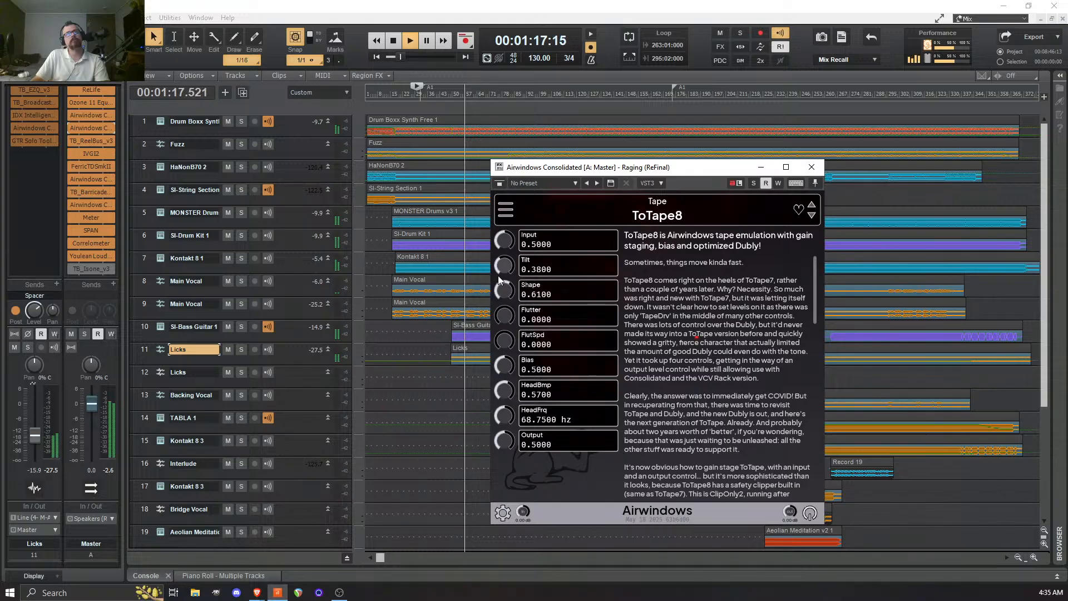
pyautogui.click(69, 129)
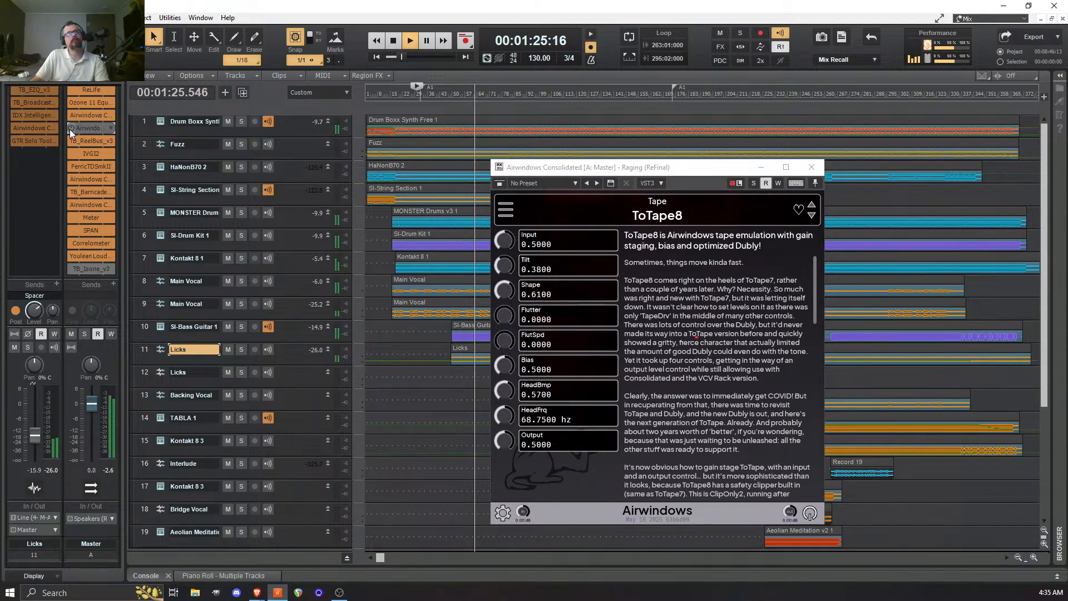
pyautogui.click(70, 129)
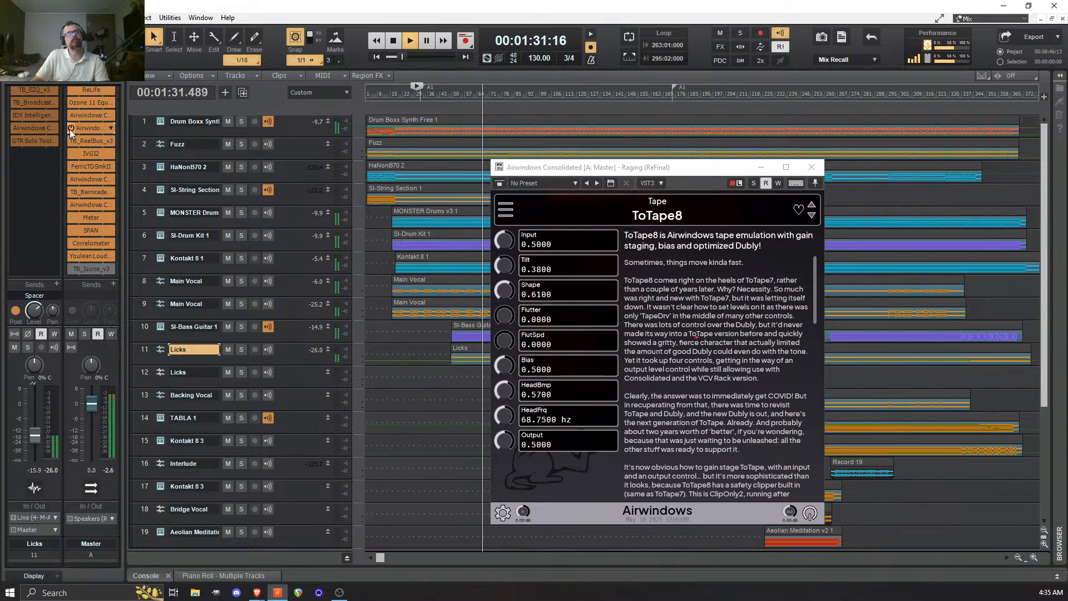
pyautogui.click(70, 129)
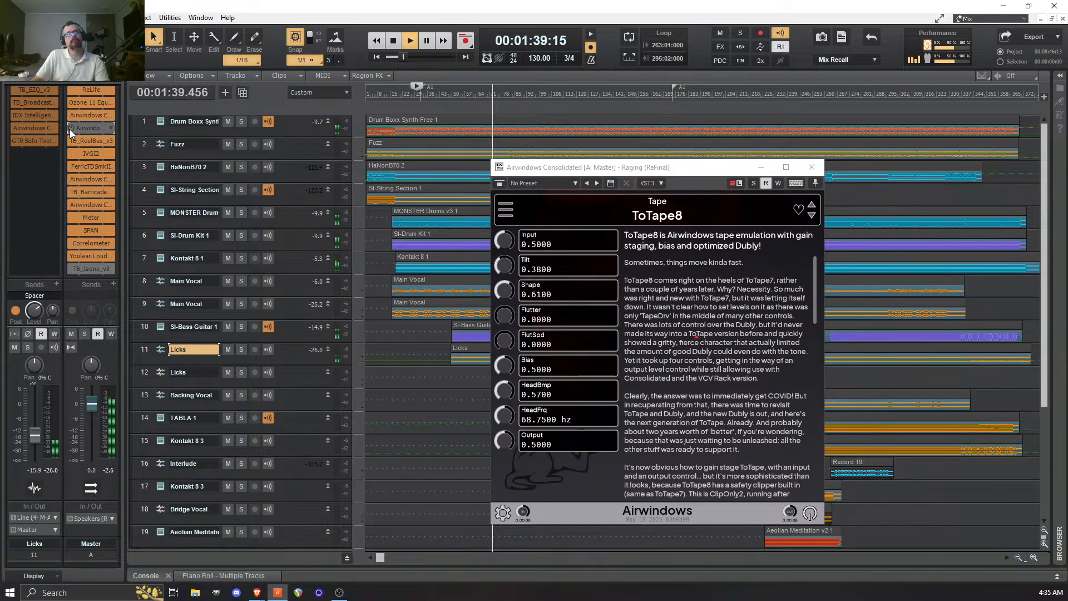
pyautogui.click(70, 128)
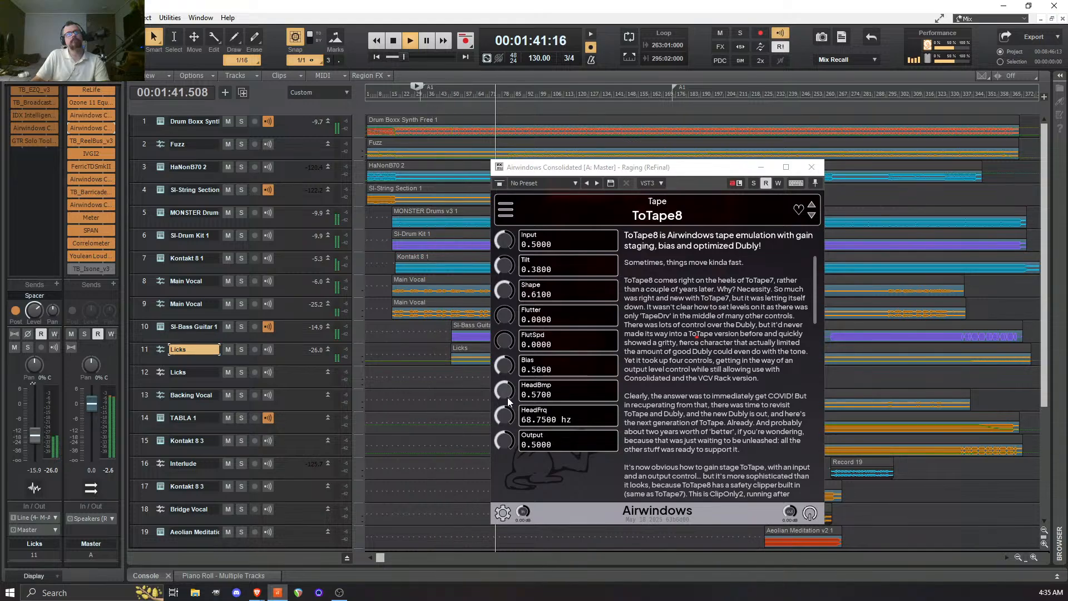
# - Set ToTape8's HeadBmp to 0.6500 and Input to 0.5300 during playback, and compare the bypassed and enabled sound
pyautogui.moveTo(507, 400); pyautogui.dragTo(506, 397)
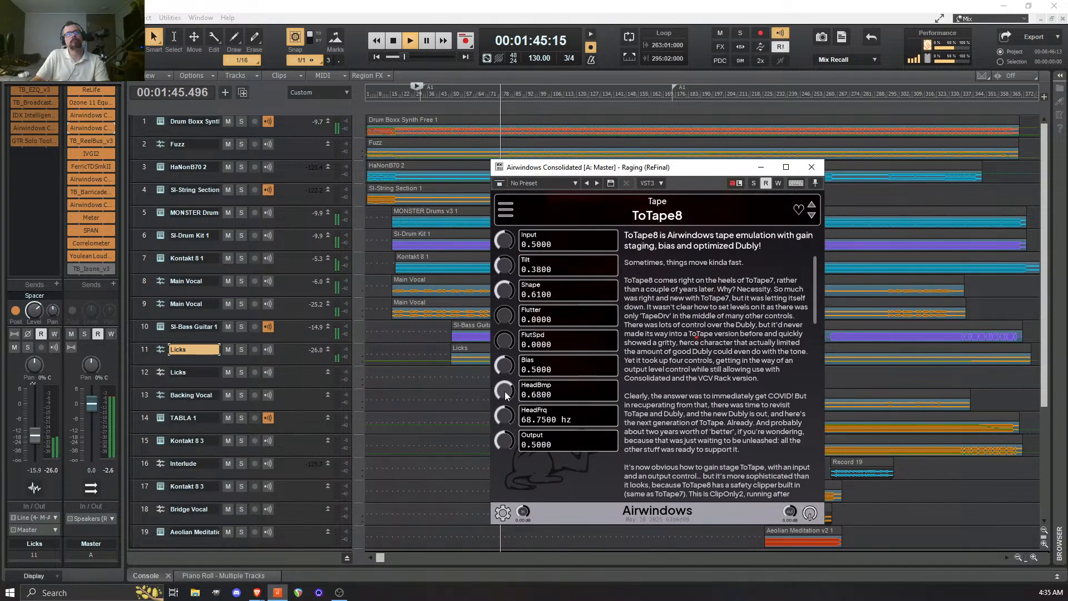
pyautogui.moveTo(506, 396); pyautogui.dragTo(507, 397)
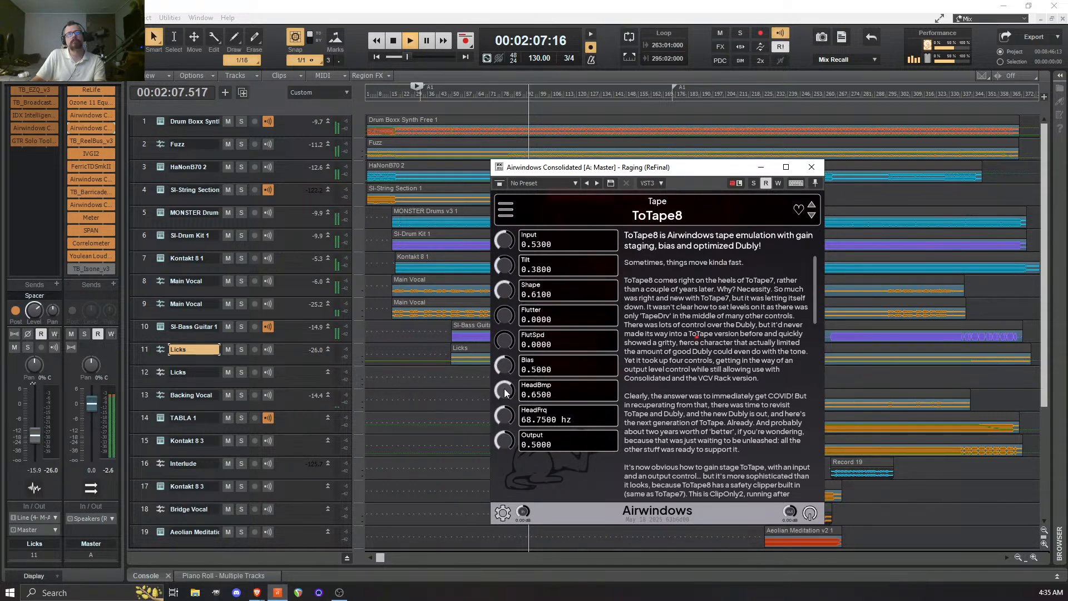
pyautogui.click(69, 127)
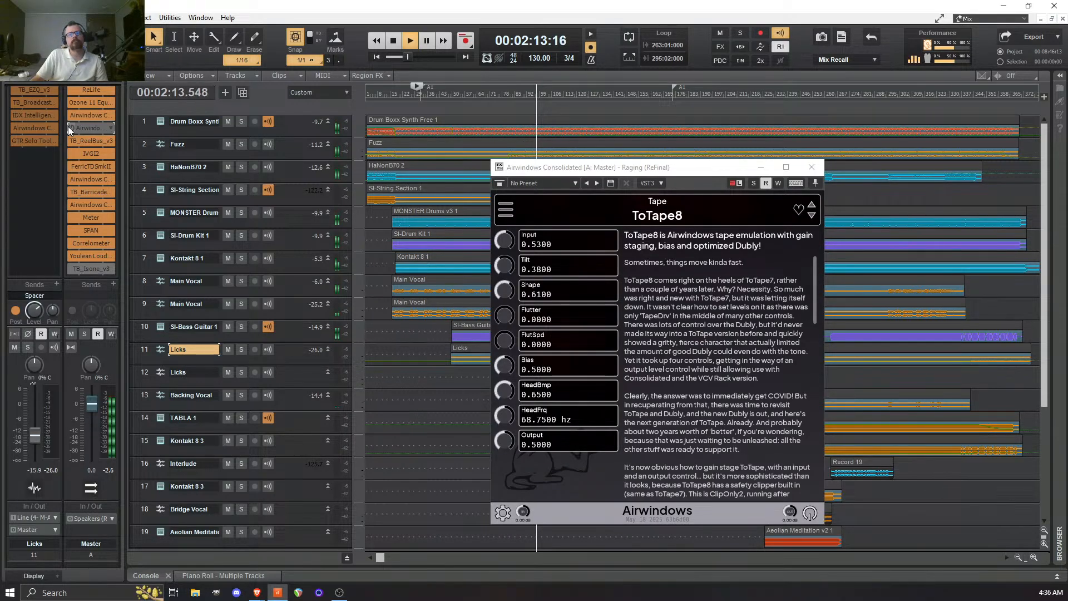
pyautogui.click(69, 129)
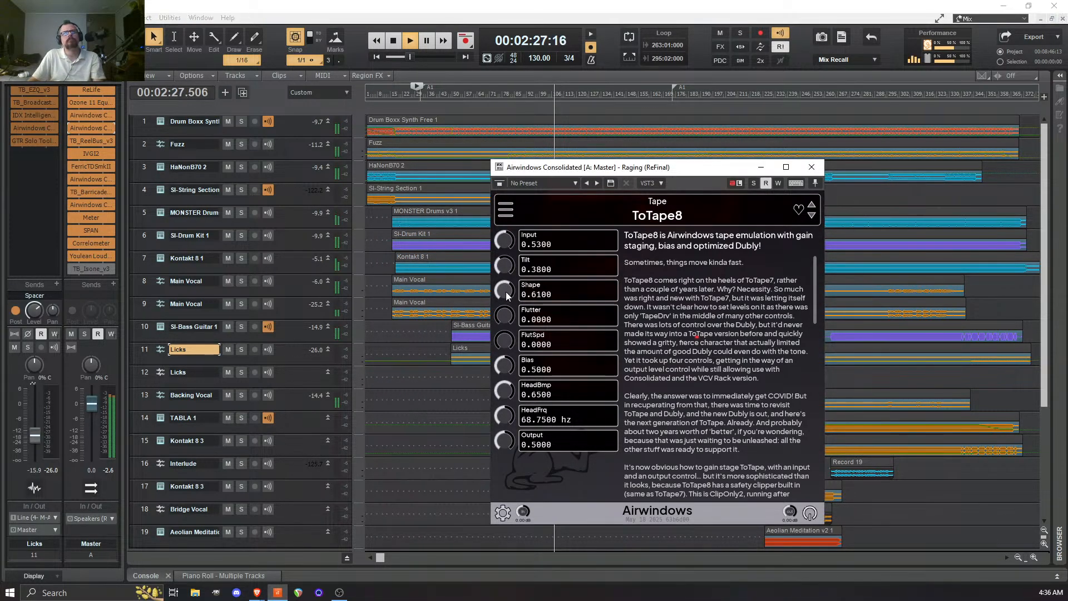
# - Set ToTape8's Shape to 0.6500 and Tilt to 0.3900, and compare bypassed and enabled sound twice during playback
pyautogui.moveTo(503, 290); pyautogui.dragTo(505, 282)
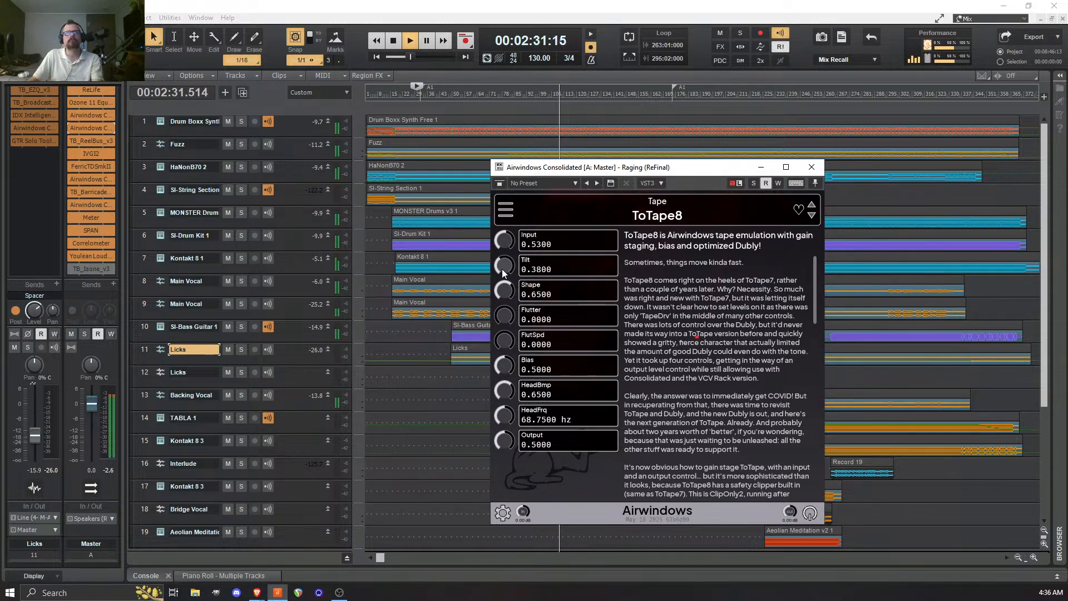
pyautogui.moveTo(502, 273); pyautogui.dragTo(499, 268)
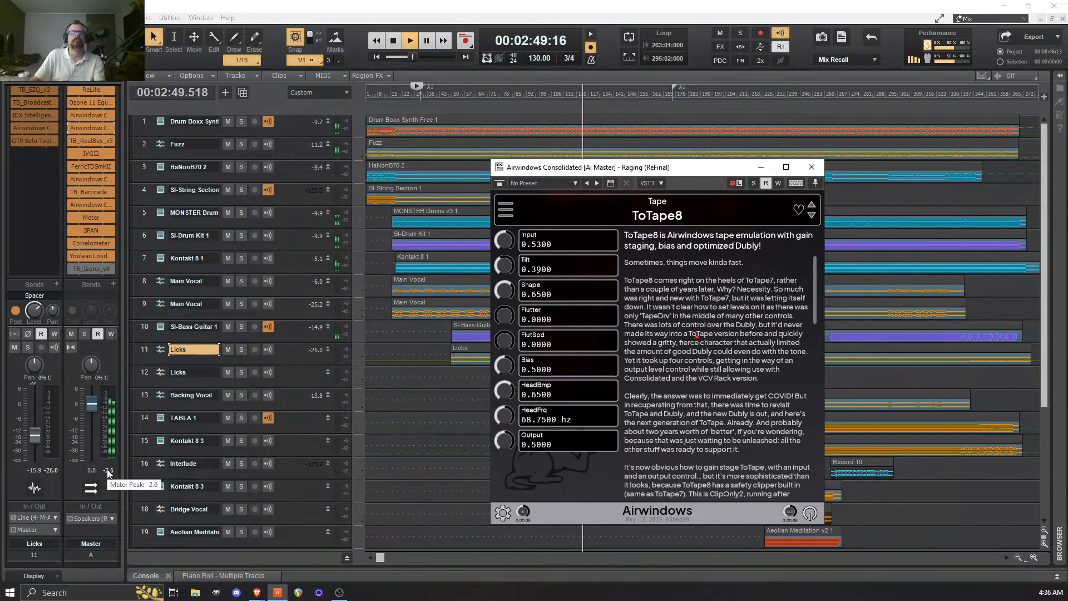
pyautogui.click(71, 128)
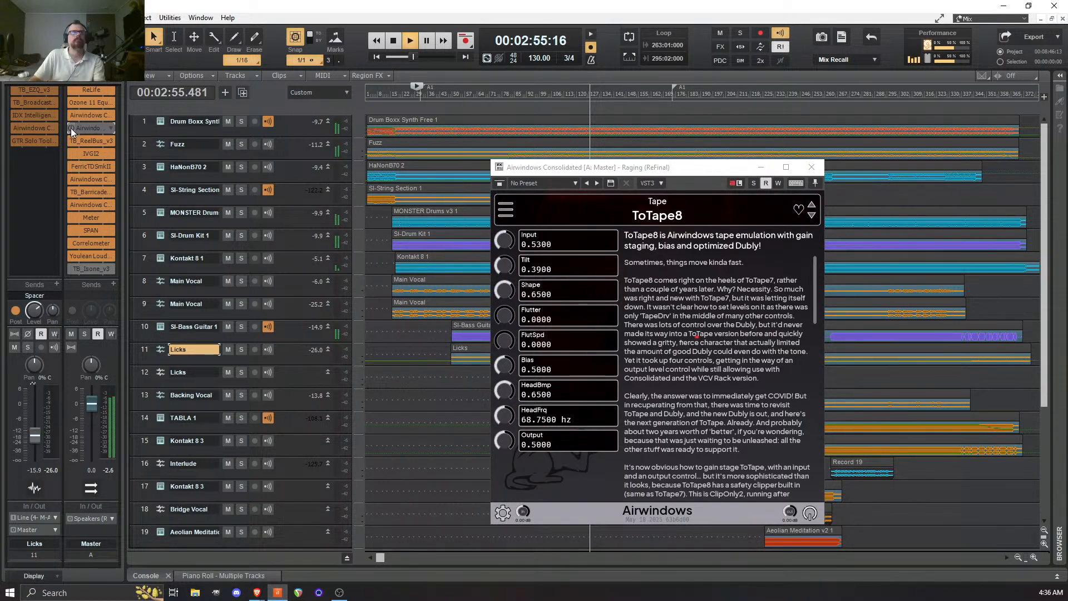
pyautogui.click(71, 128)
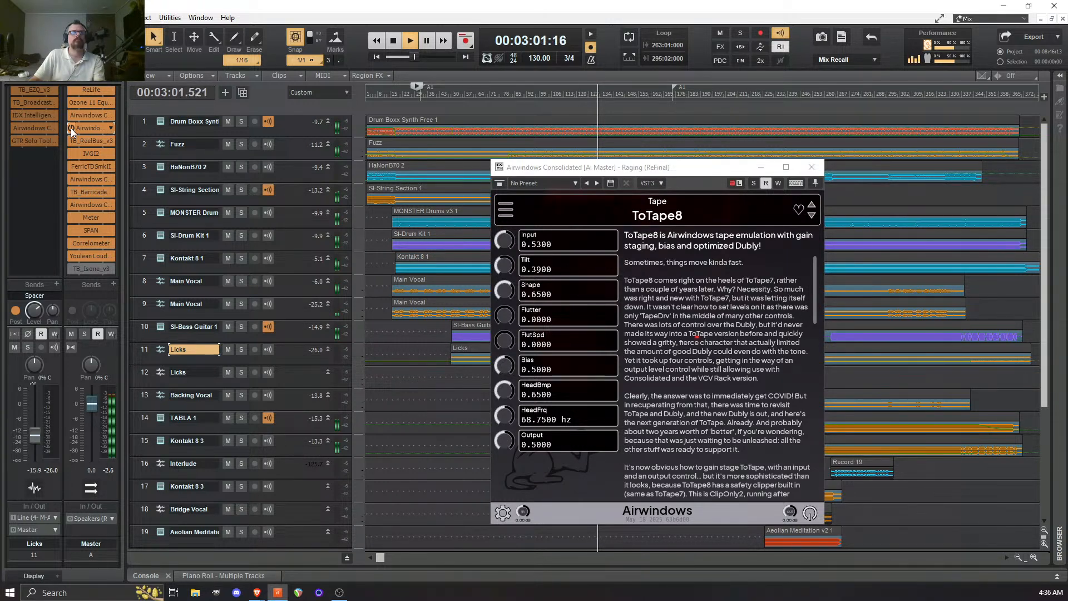
pyautogui.click(71, 128)
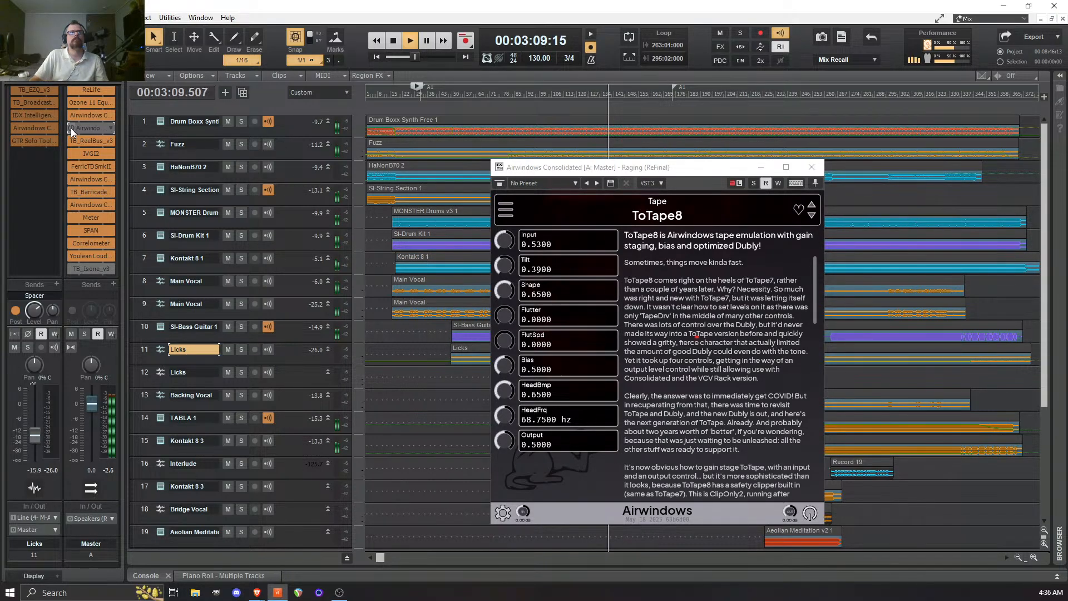
pyautogui.click(71, 127)
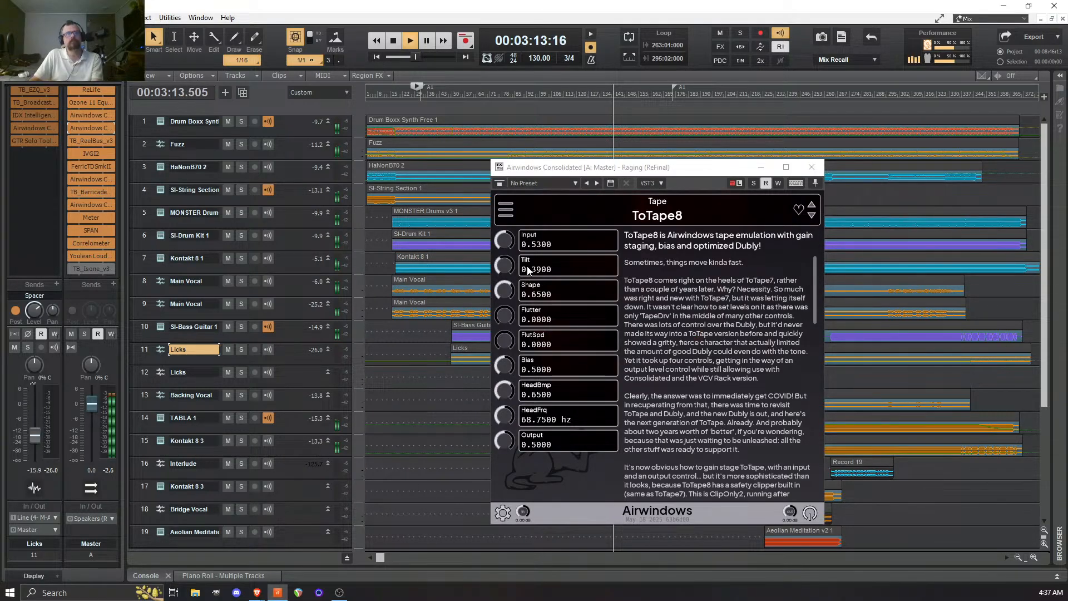
pyautogui.click(506, 250)
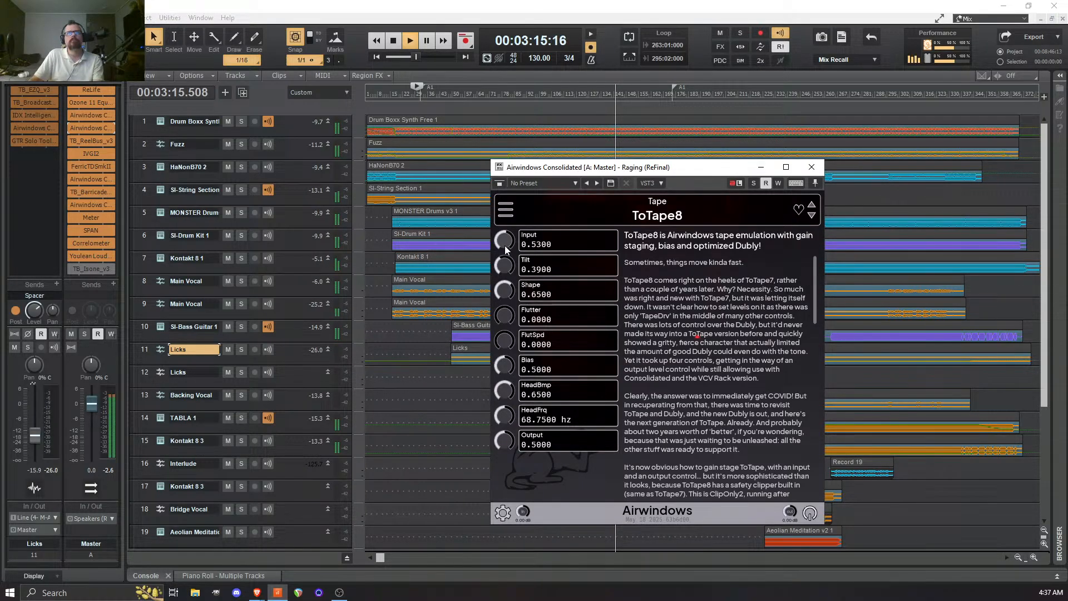
# - Set ToTape8's Input to 0.5130 during playback, then stop the song and close the plugin
pyautogui.moveTo(505, 250); pyautogui.dragTo(508, 259)
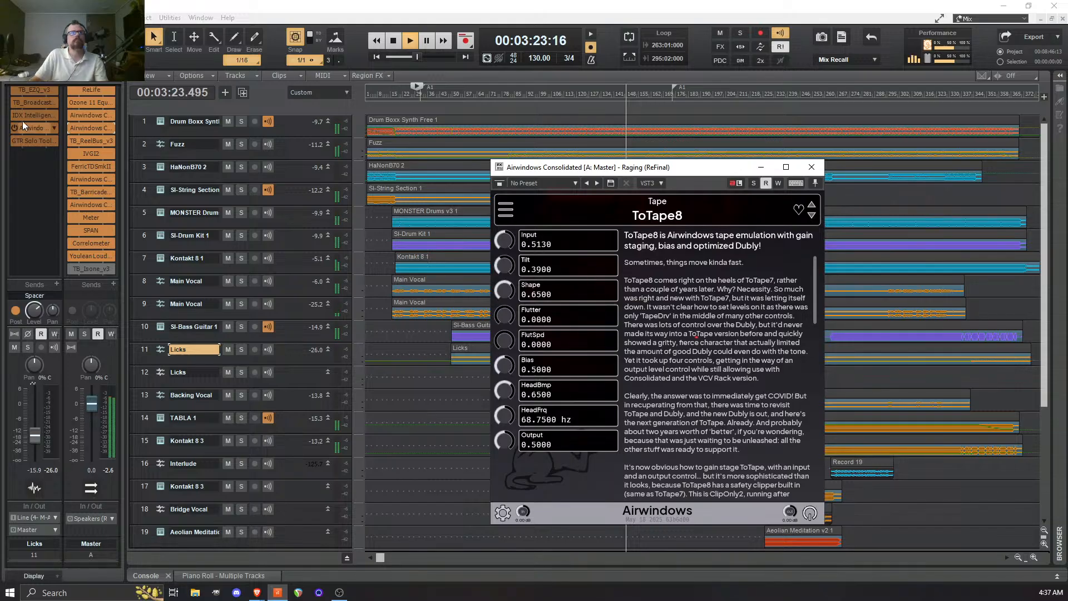
pyautogui.click(72, 124)
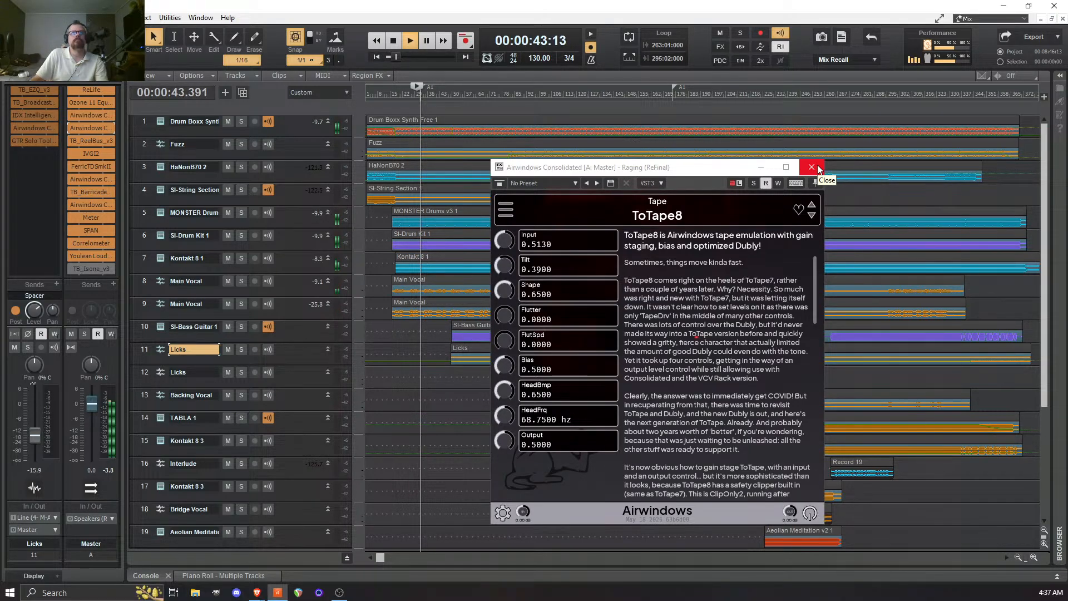
pyautogui.press('space')
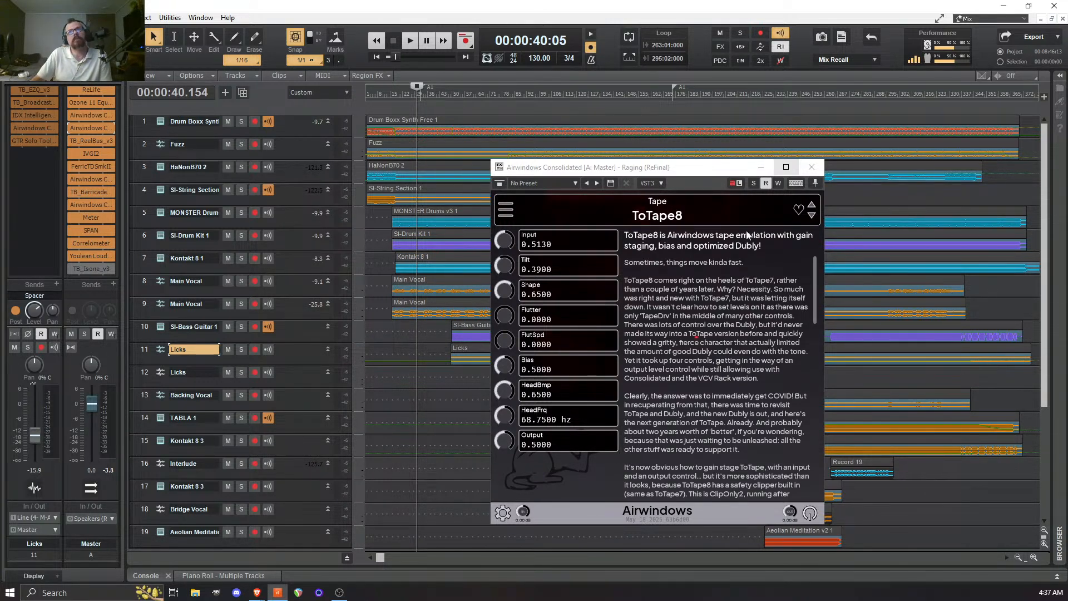
pyautogui.click(813, 168)
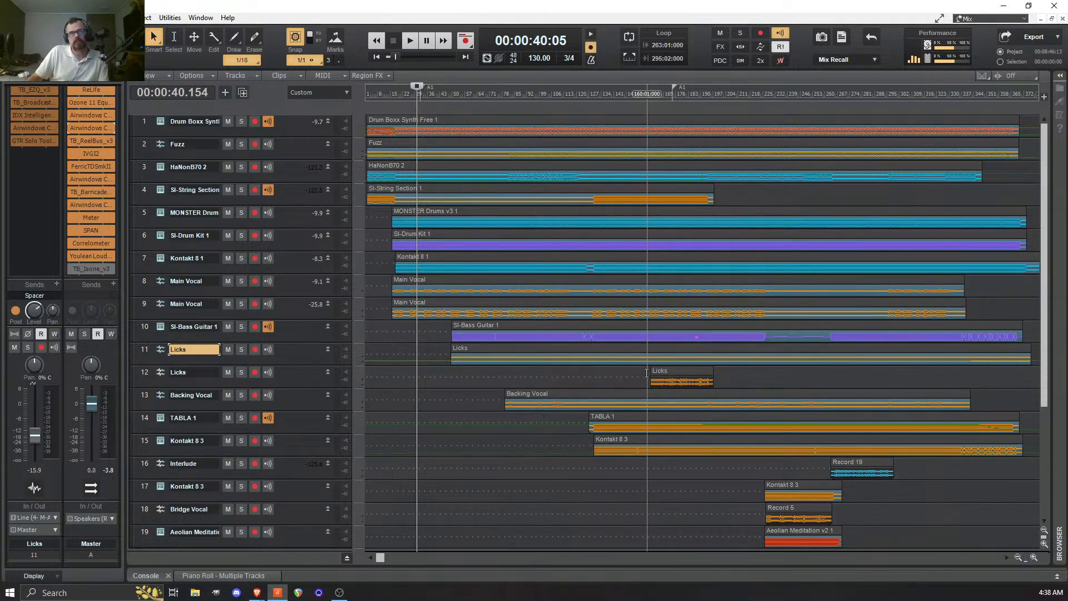
# - Play the song from about 1:06, where track 11's Licks clip begins, and stop playback after listening
pyautogui.click(646, 373)
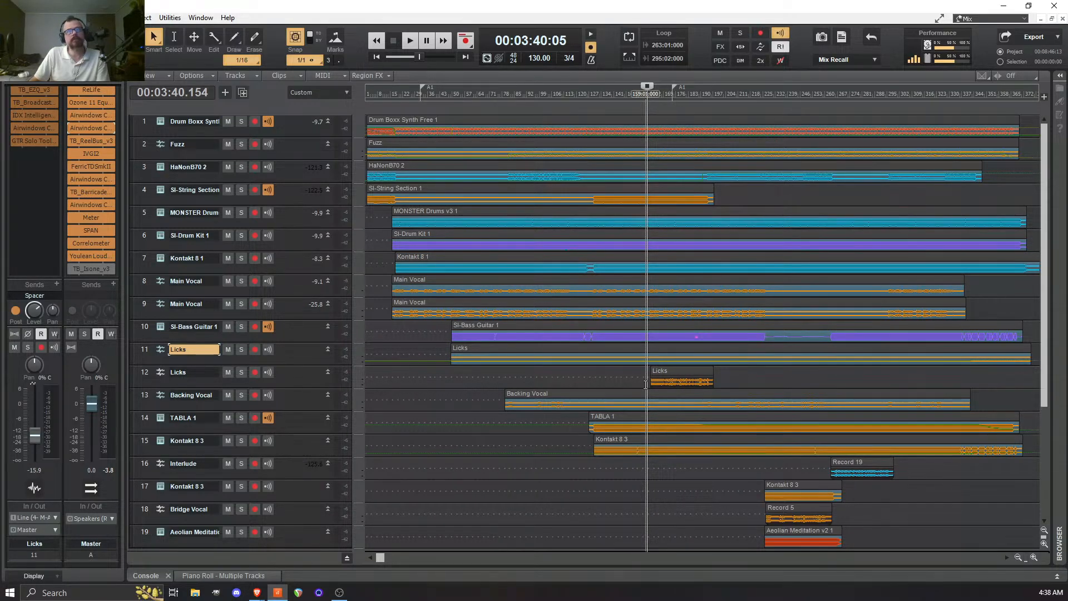
pyautogui.click(450, 381)
pyautogui.press('space')
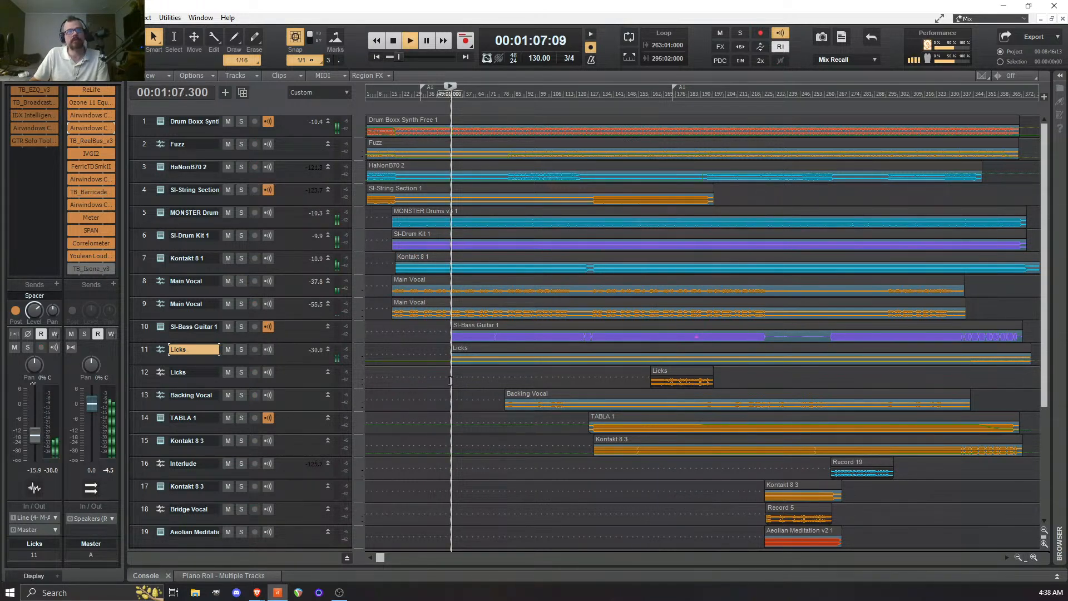
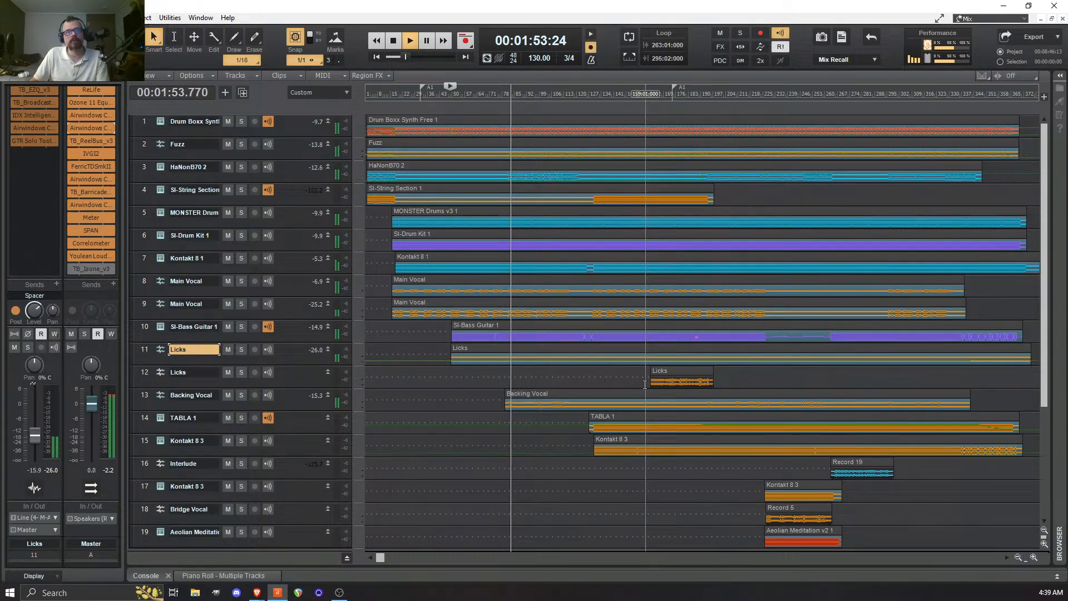
pyautogui.press('space')
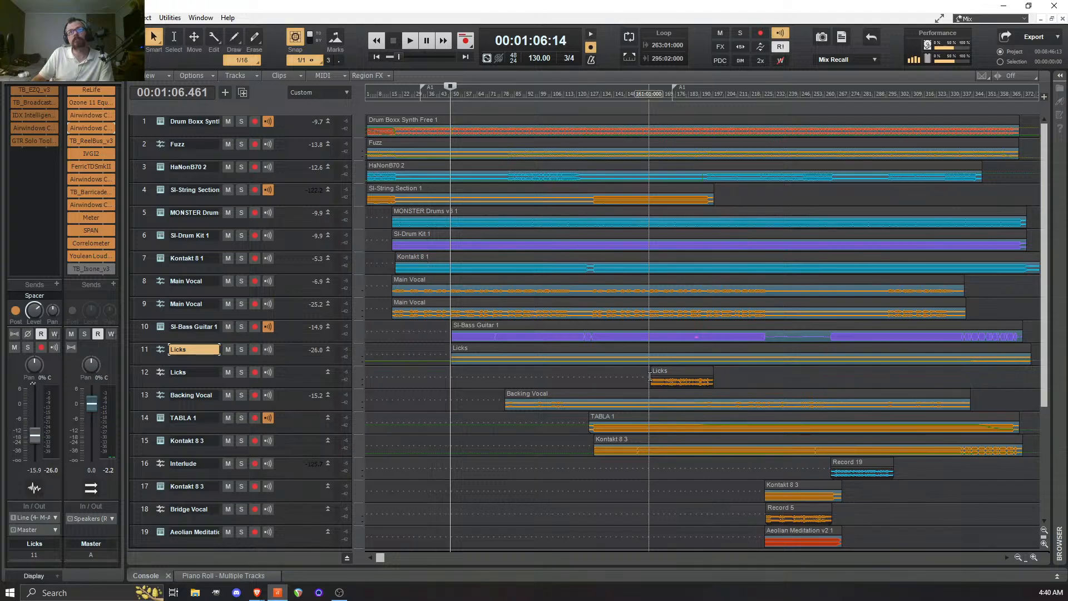
# - Play the song from the start of track 12's Licks clip at about 3:41, selecting that track during playback
pyautogui.click(651, 376)
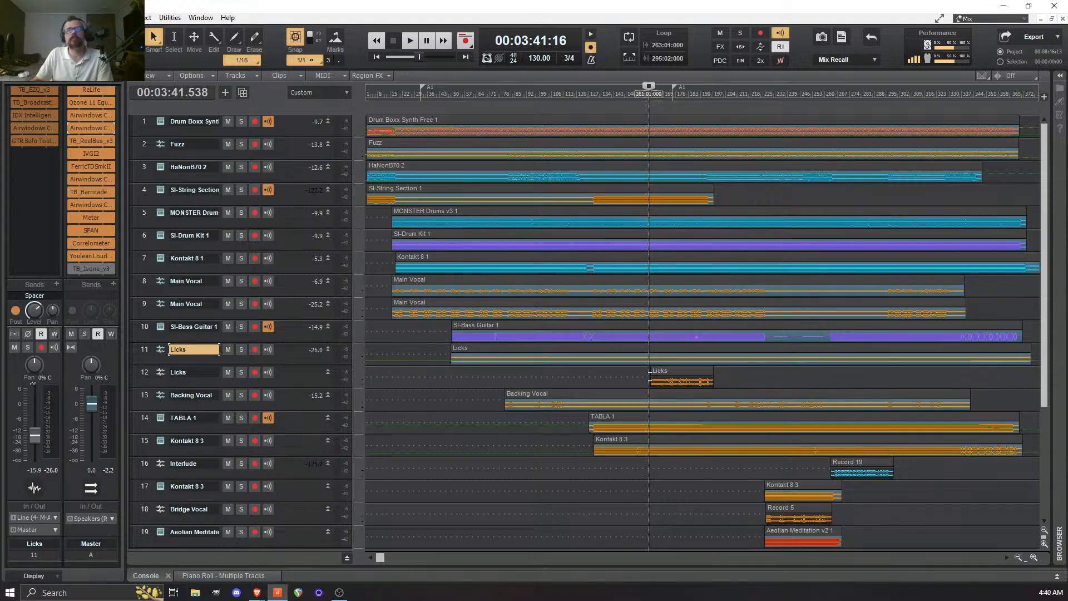
pyautogui.press('space')
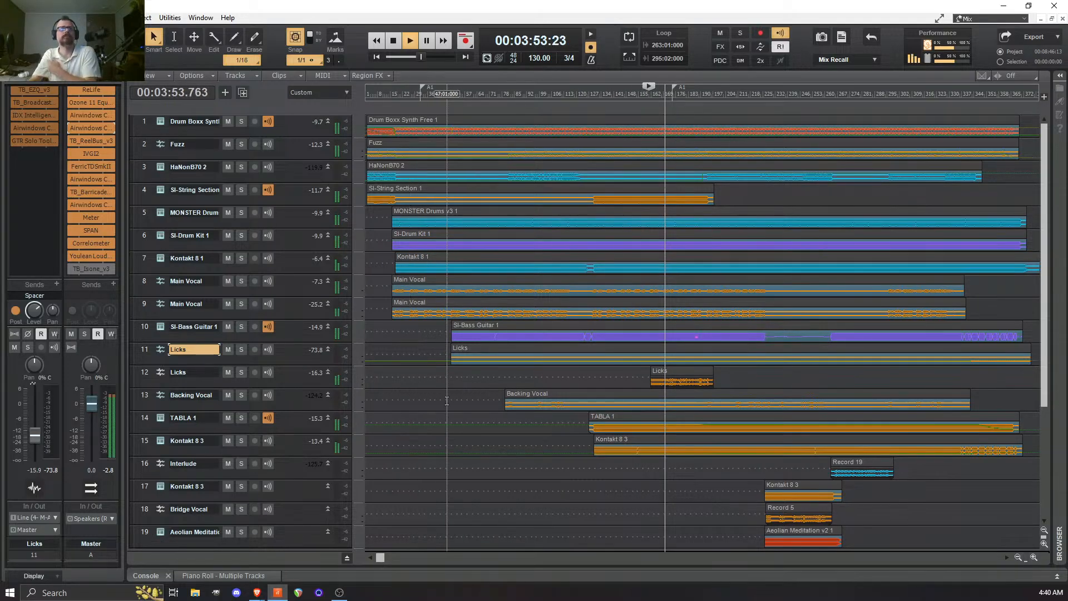
pyautogui.click(290, 378)
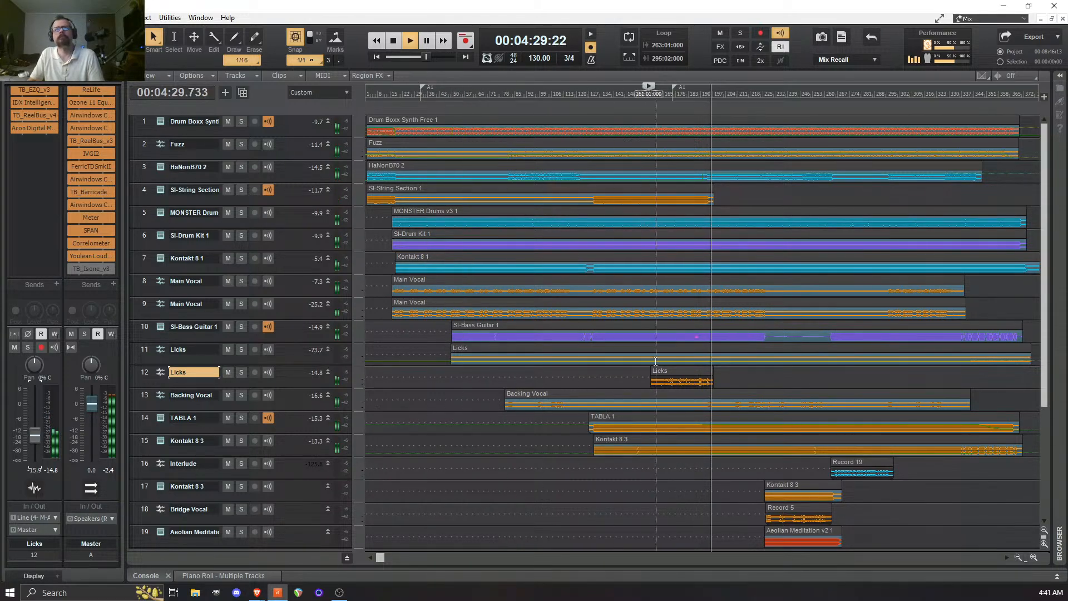
pyautogui.click(645, 376)
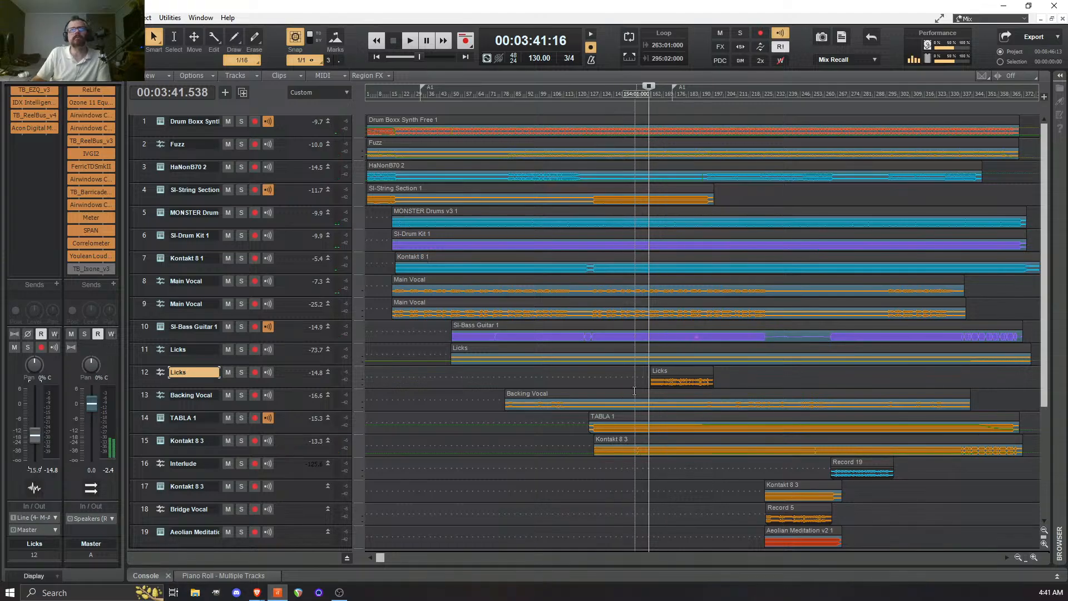
# - Replay the passage from the start of track 12's Licks clip and stop playback after listening
pyautogui.moveTo(39, 440)
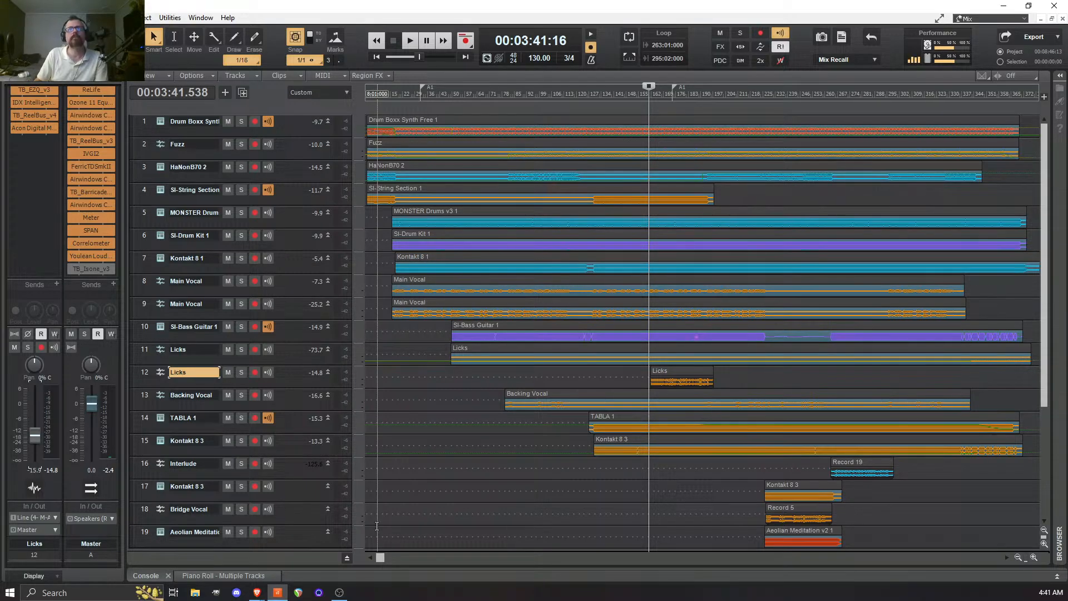
pyautogui.press('space')
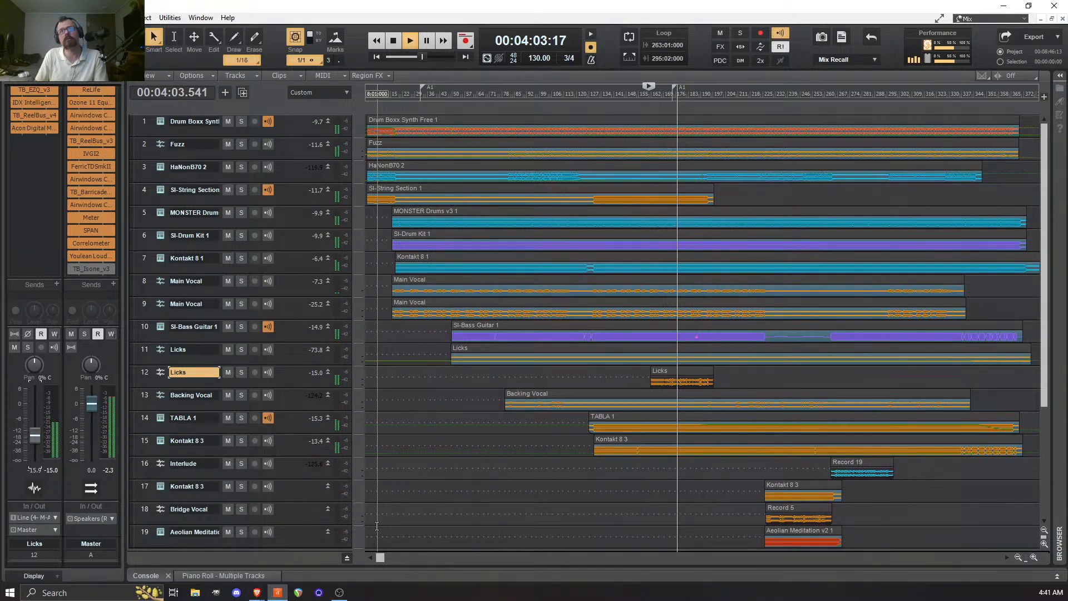
pyautogui.press('space')
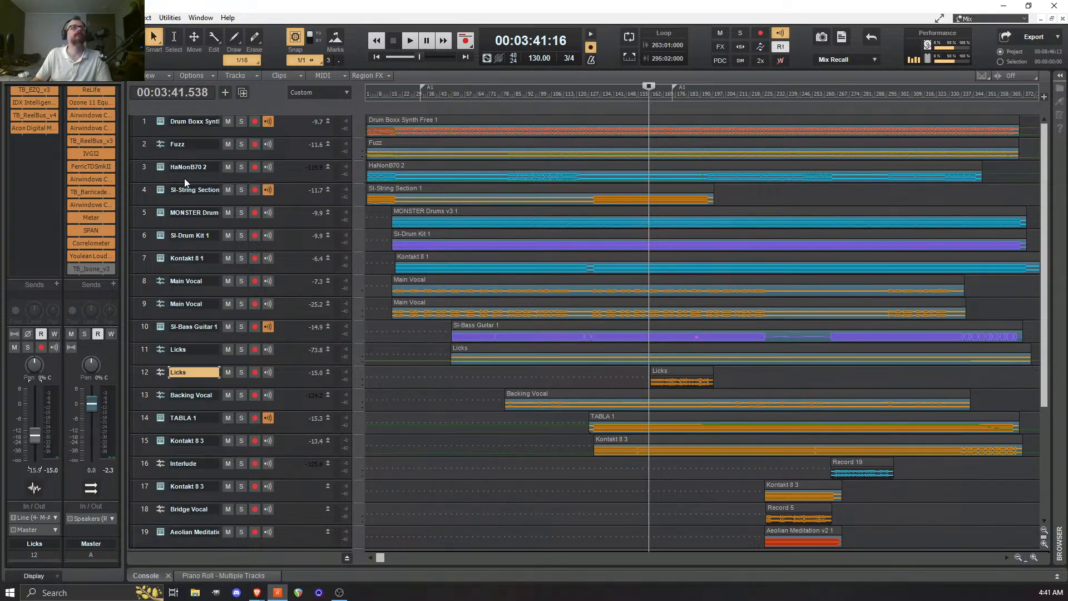
# - Inspect the settings of ReLife, Ozone 11 Equalizer and Airwindows Elliptical on the Master bus, closing each plugin after viewing
pyautogui.scroll(1, 62, 203)
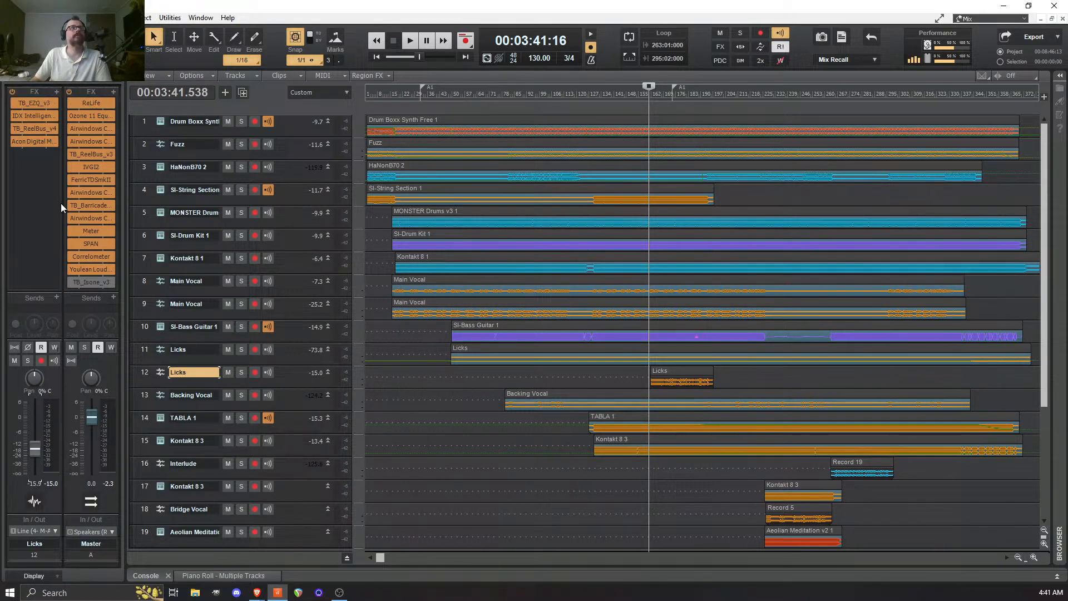
pyautogui.doubleClick(86, 103)
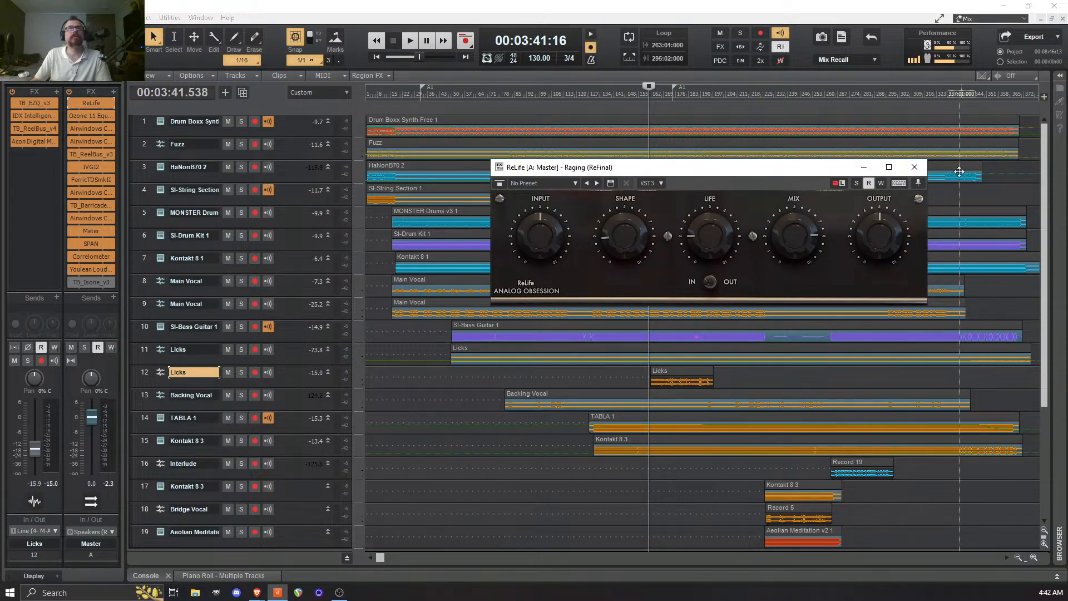
pyautogui.click(915, 167)
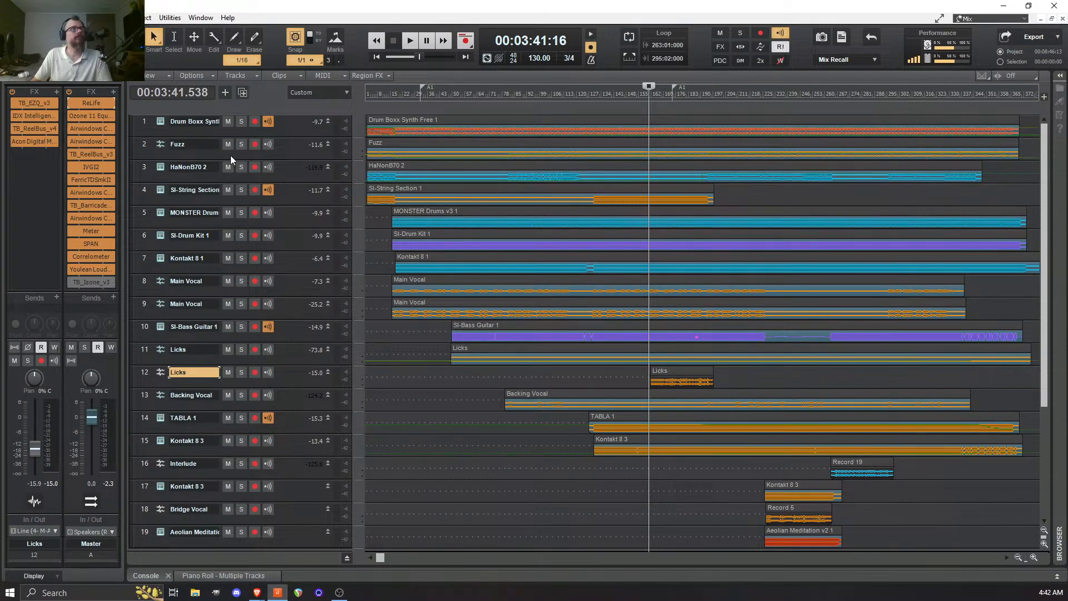
pyautogui.doubleClick(94, 120)
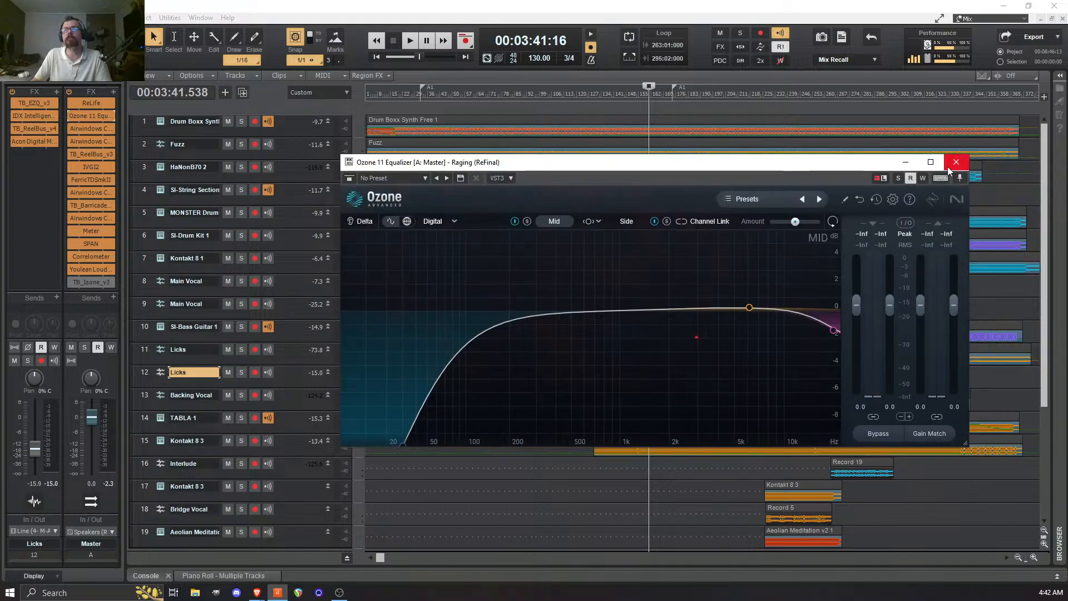
pyautogui.click(951, 166)
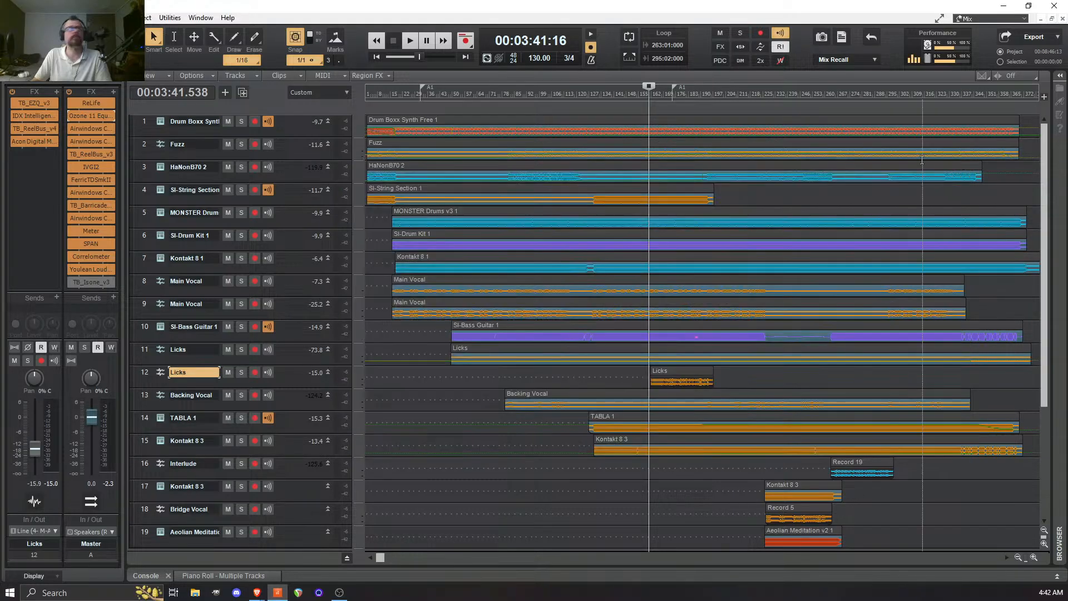
pyautogui.doubleClick(103, 127)
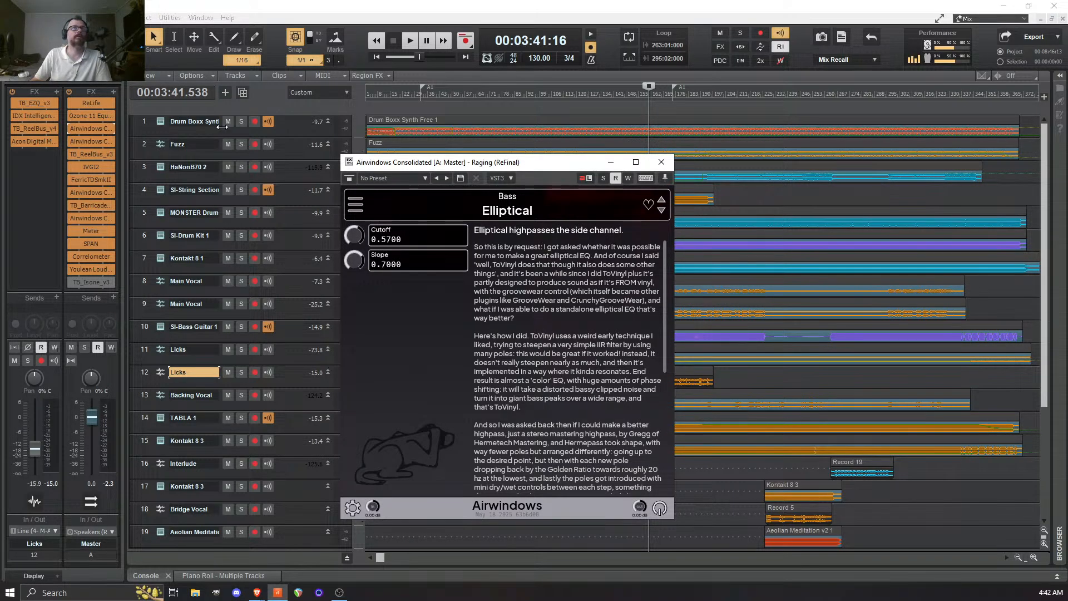
pyautogui.click(661, 162)
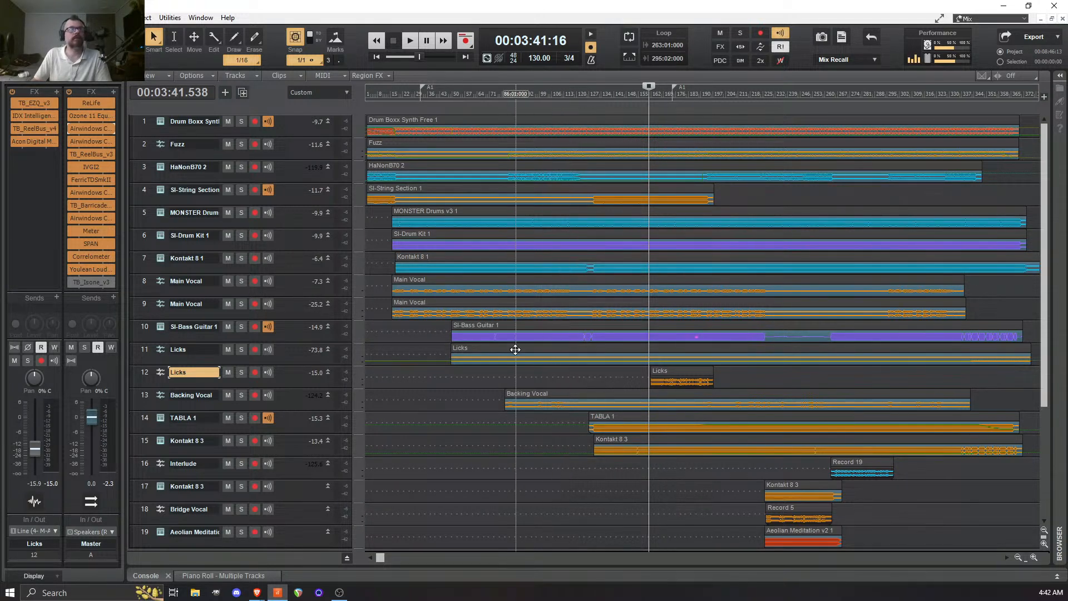
# - Play the song while checking the Master bus in Correlometer and SPAN, closing each analyzer and stopping playback
pyautogui.doubleClick(89, 258)
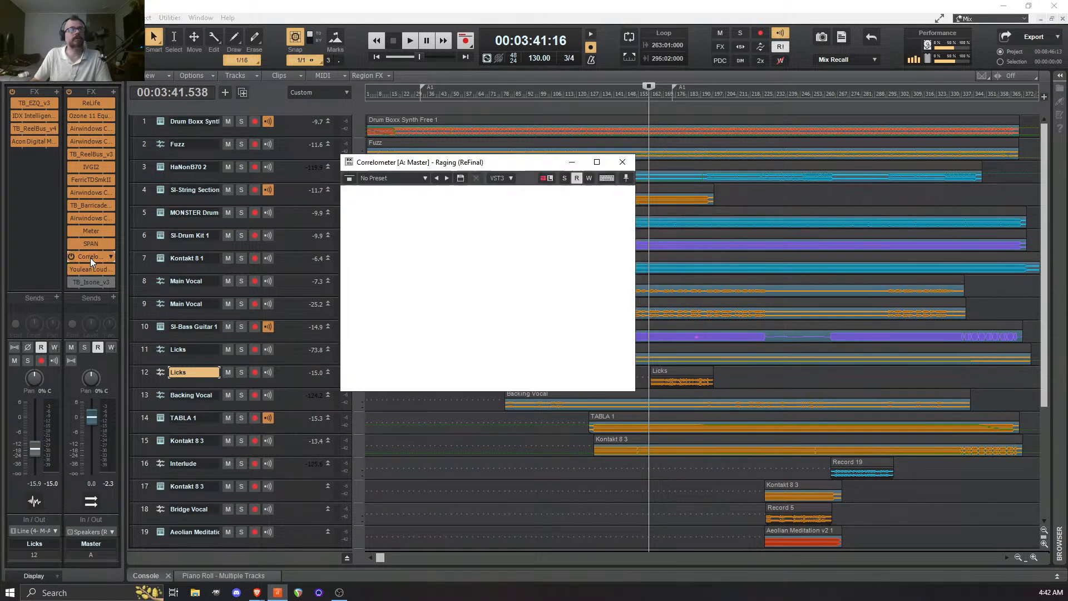
pyautogui.press('space')
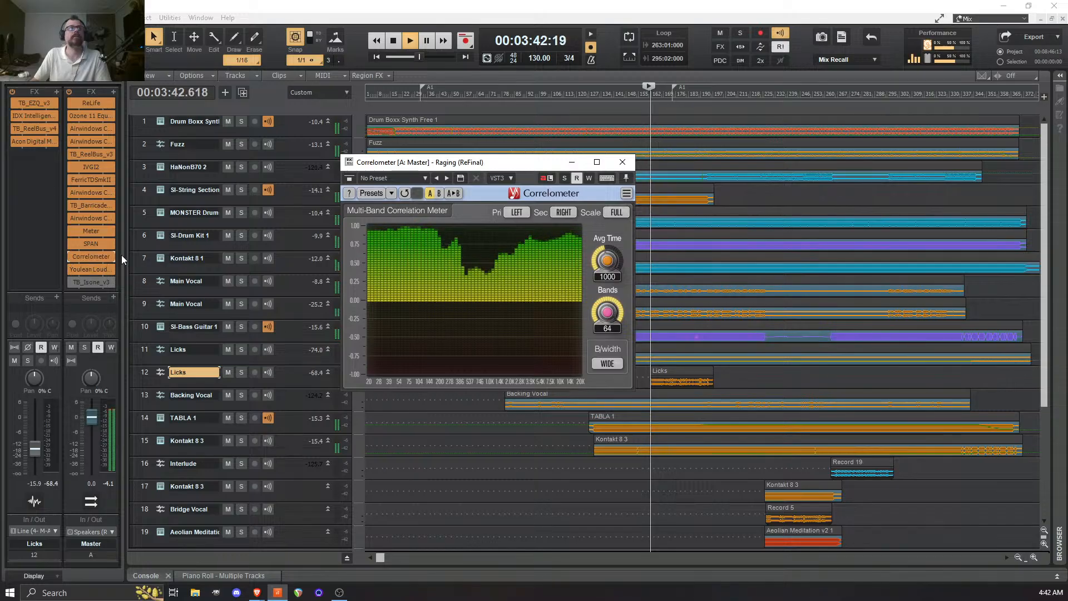
pyautogui.click(620, 161)
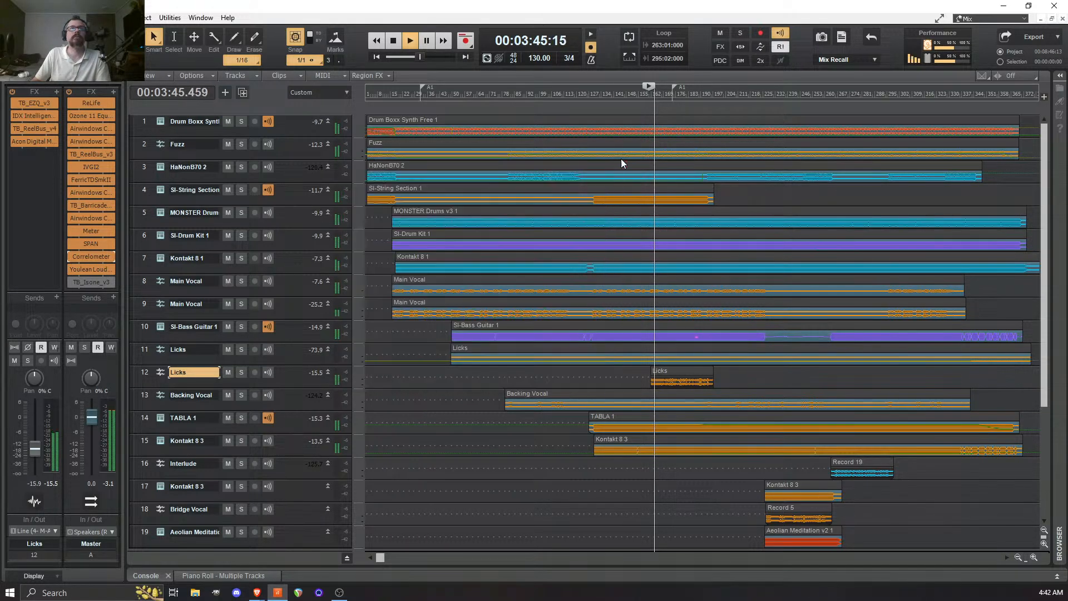
pyautogui.doubleClick(93, 245)
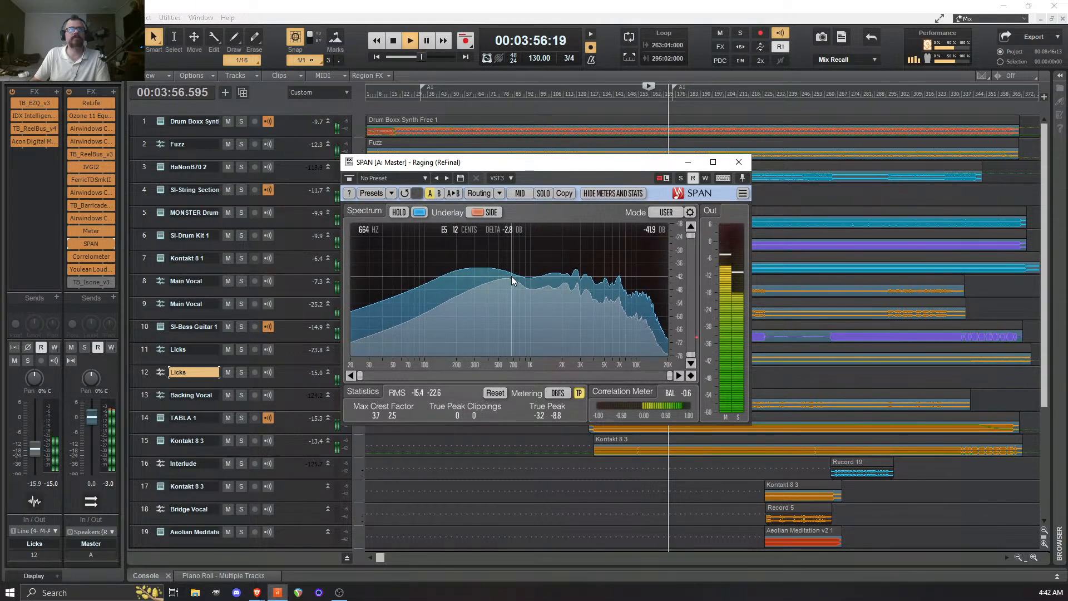
pyautogui.click(741, 165)
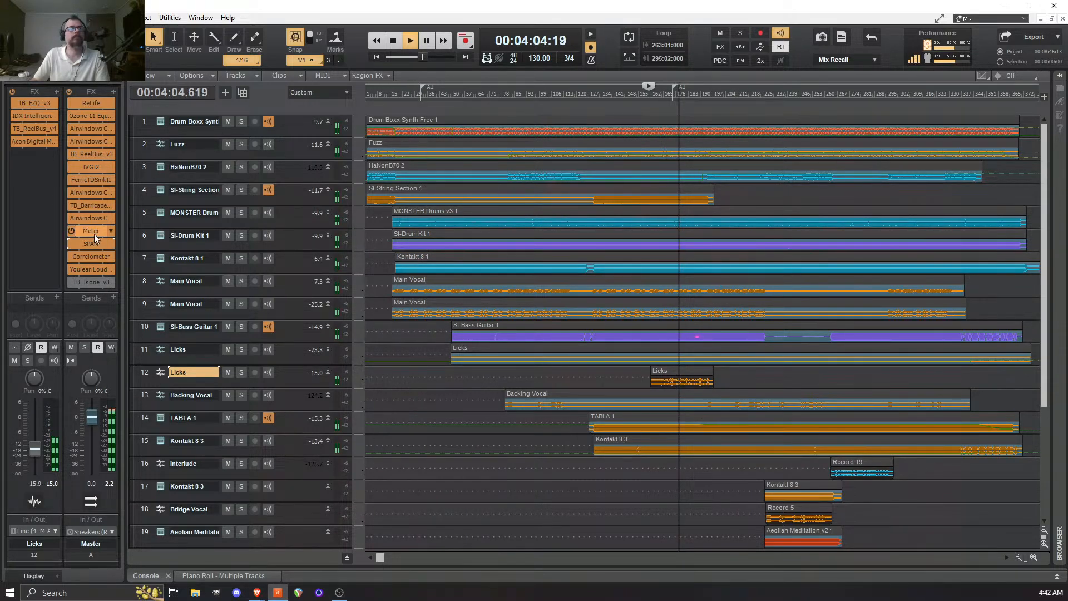
pyautogui.press('space')
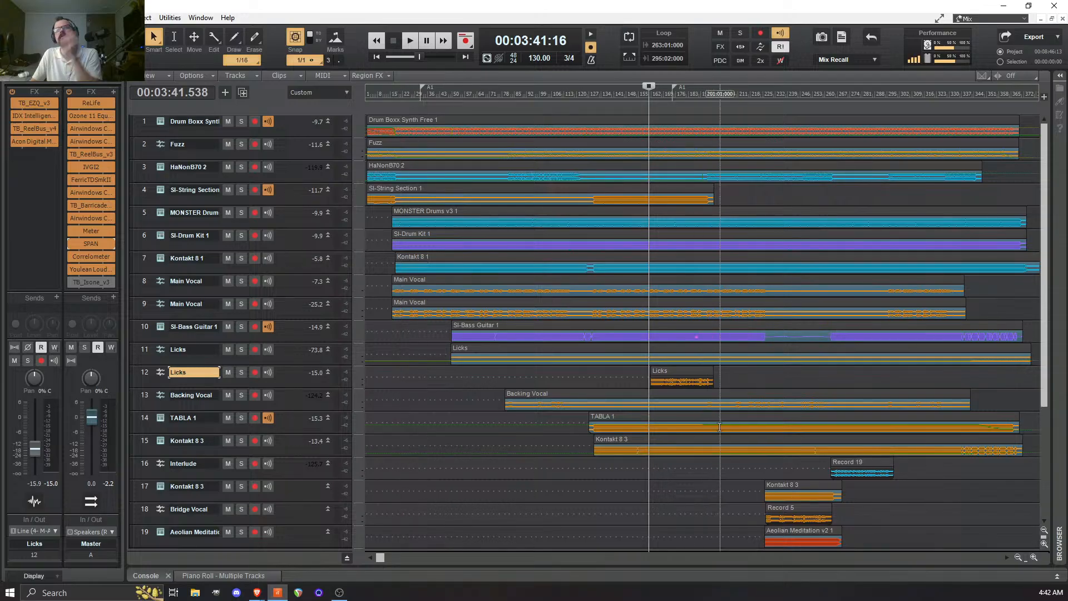
# - Play the song from about 5:04, just before the bridge clips, and briefly solo track 17, Kontakt 8 3
pyautogui.click(756, 519)
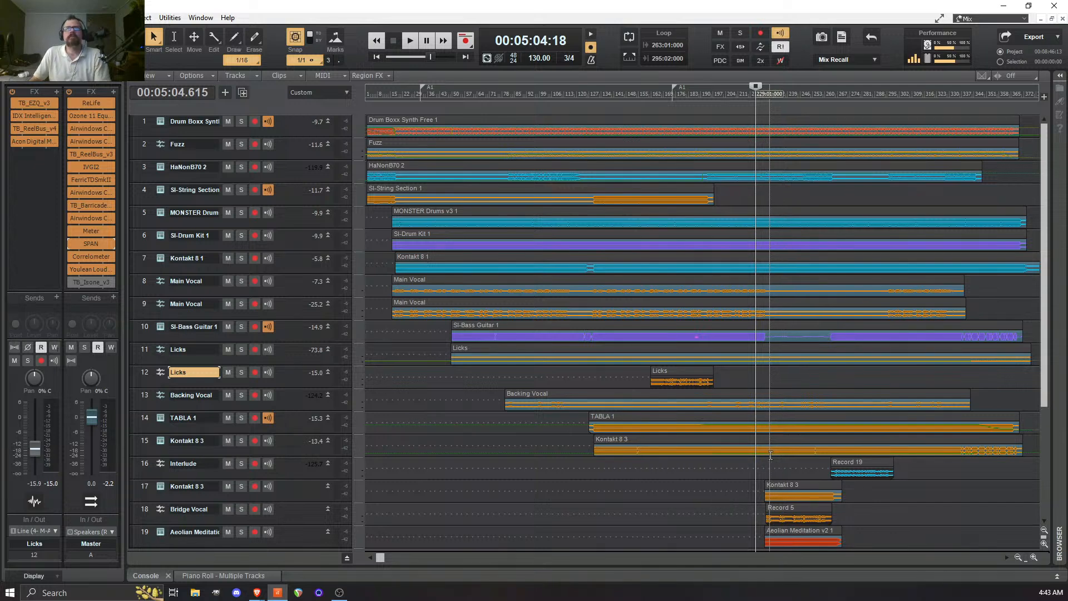
pyautogui.press('space')
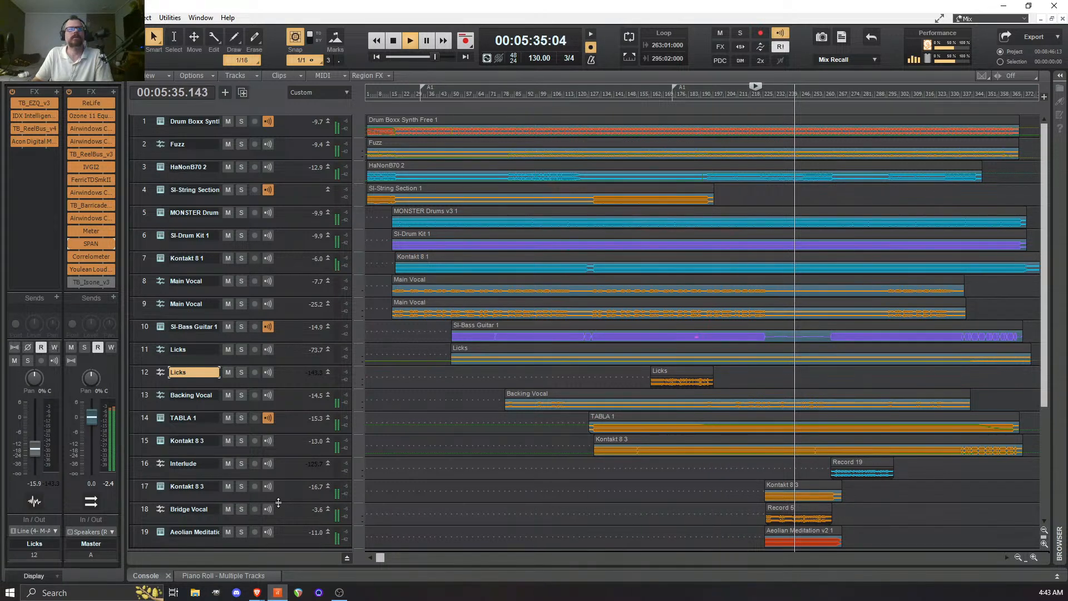
pyautogui.click(241, 487)
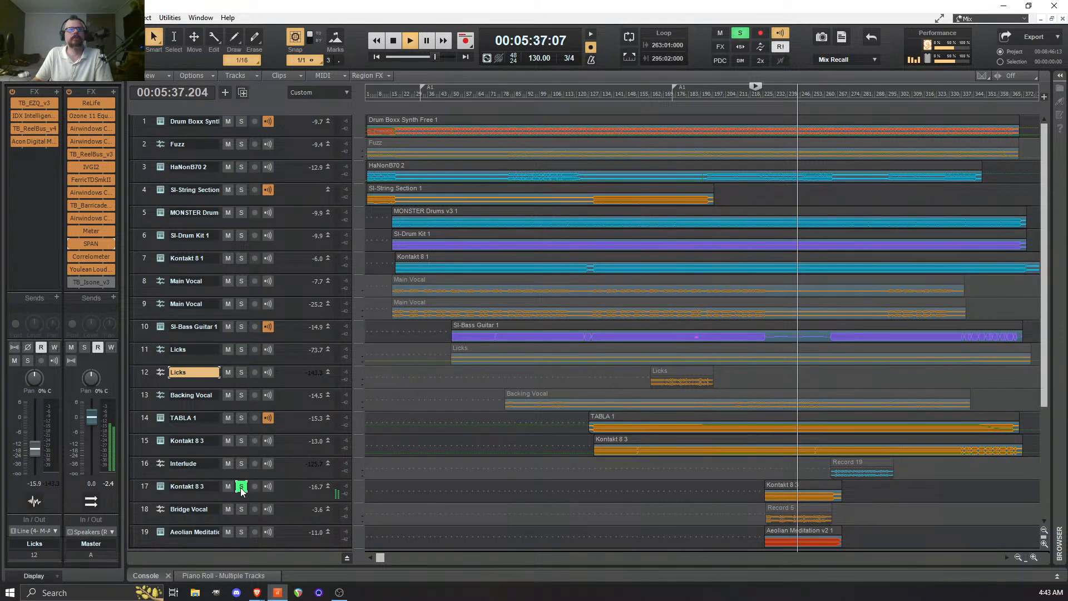
pyautogui.click(240, 487)
# - Audition the Bridge Vocal track by toggling its solo on and off during playback, then stop the song
pyautogui.click(241, 510)
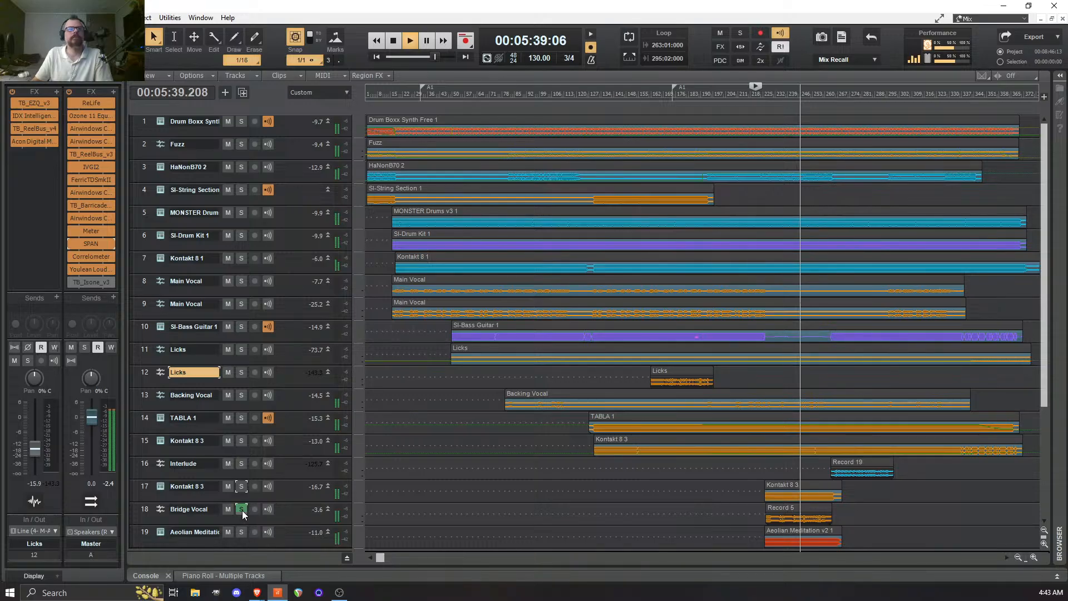
pyautogui.click(242, 510)
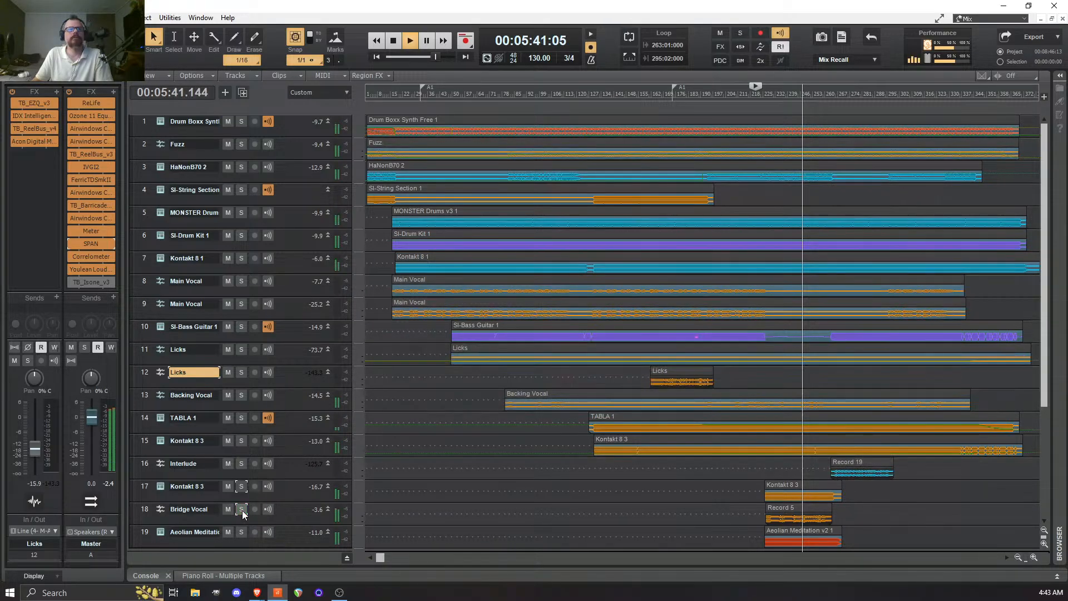
pyautogui.click(242, 509)
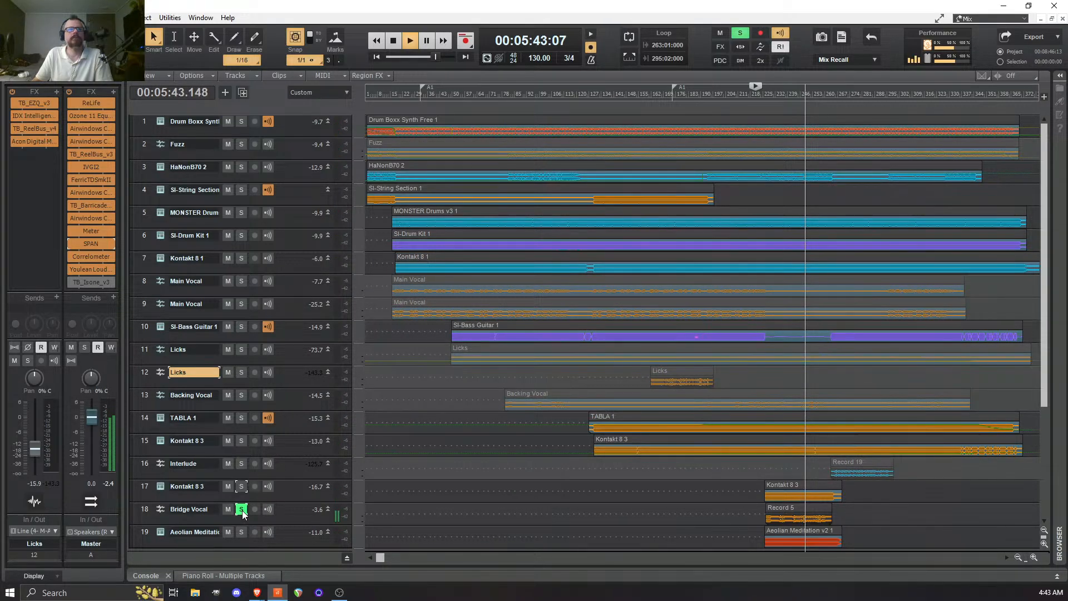
pyautogui.click(241, 510)
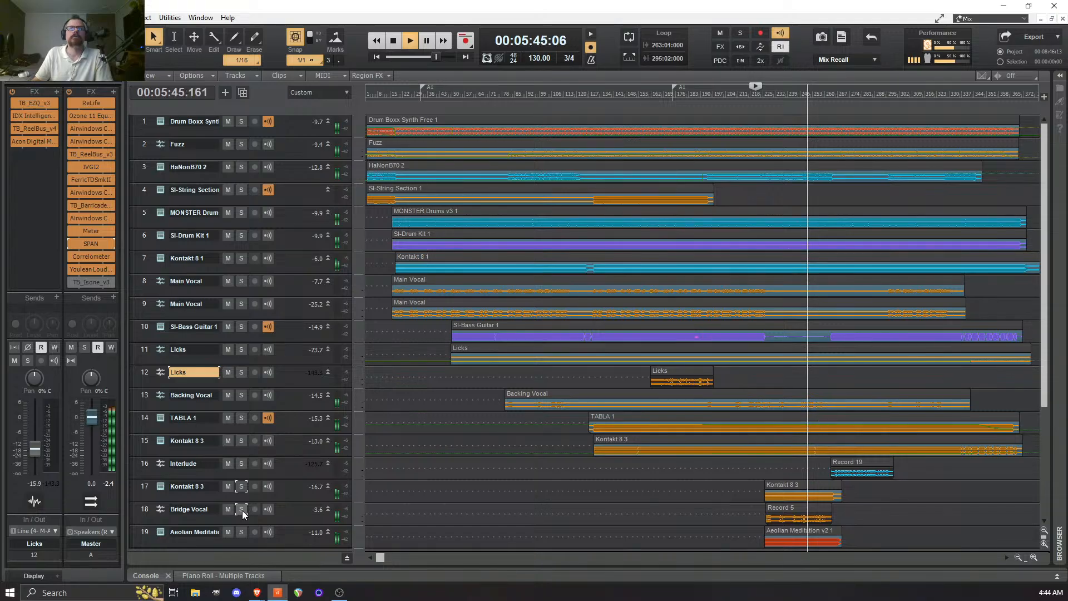
pyautogui.press('space')
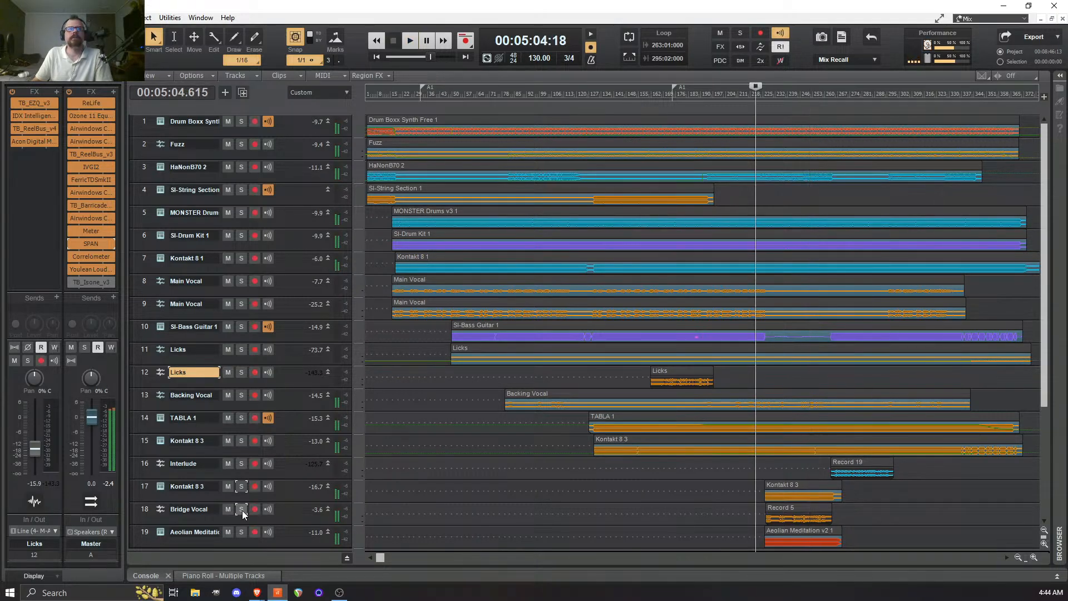